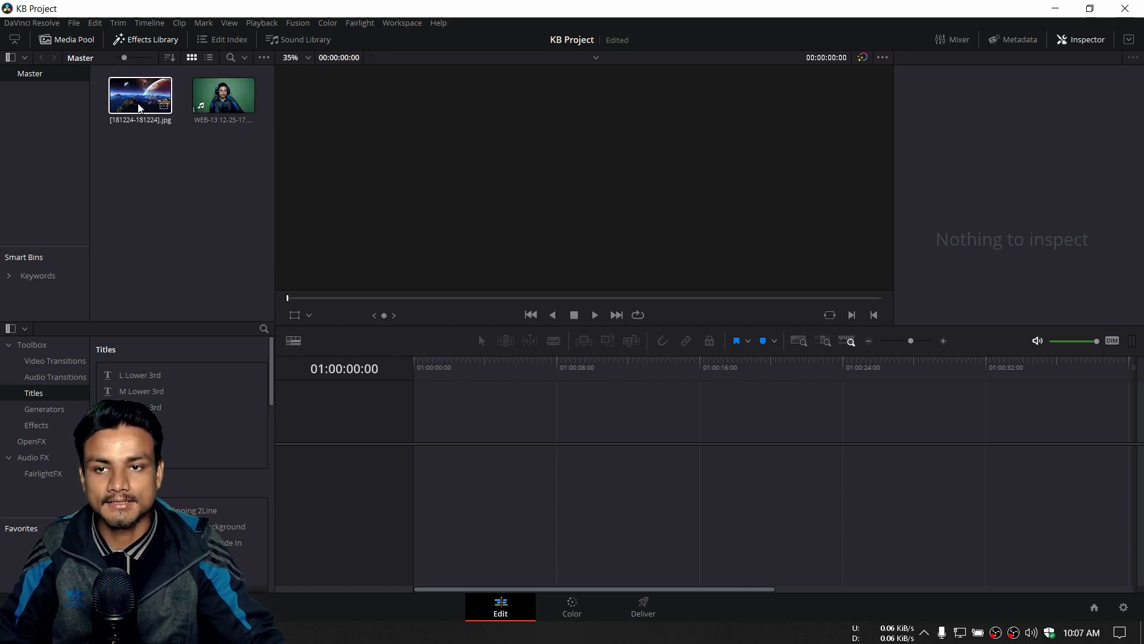
- Place the space background image on Video 1 and the green-screen webcam clip on the track above it, both starting at the timeline's beginning
{"action": "left_click_drag", "start_coordinate": [140, 102], "coordinate": [466, 442]}
{"action": "left_click_drag", "start_coordinate": [224, 101], "coordinate": [1077, 468]}
{"action": "left_click", "coordinate": [868, 341]}
{"action": "left_click", "coordinate": [868, 340]}
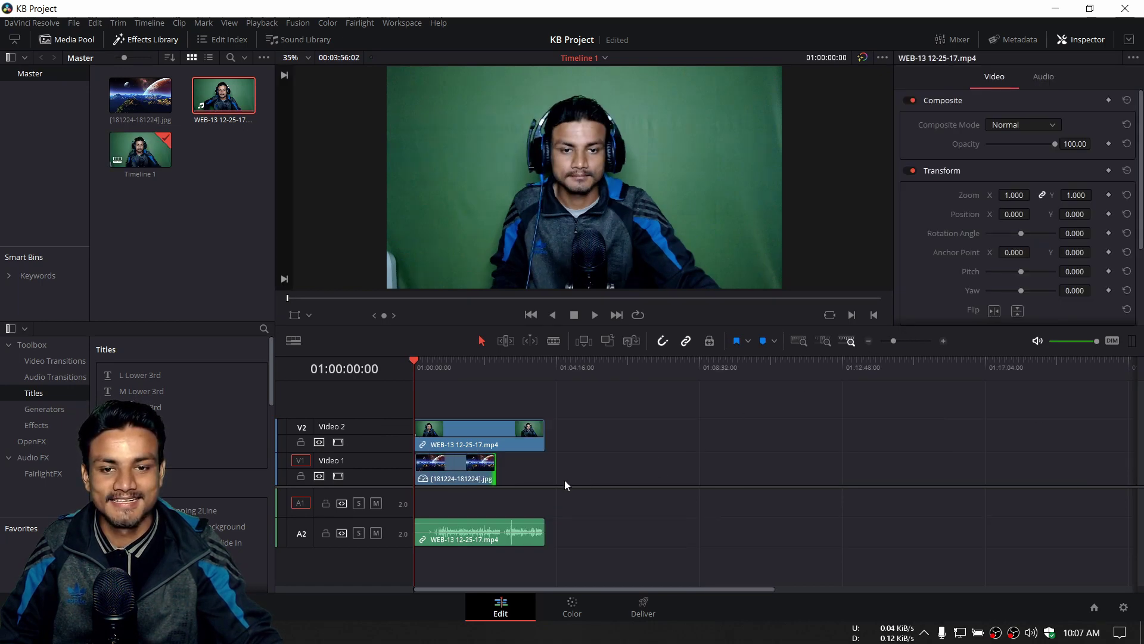
- Extend the background image to the end of the webcam clip and delete the Audio 2 track
{"action": "left_click_drag", "start_coordinate": [493, 473], "coordinate": [544, 482]}
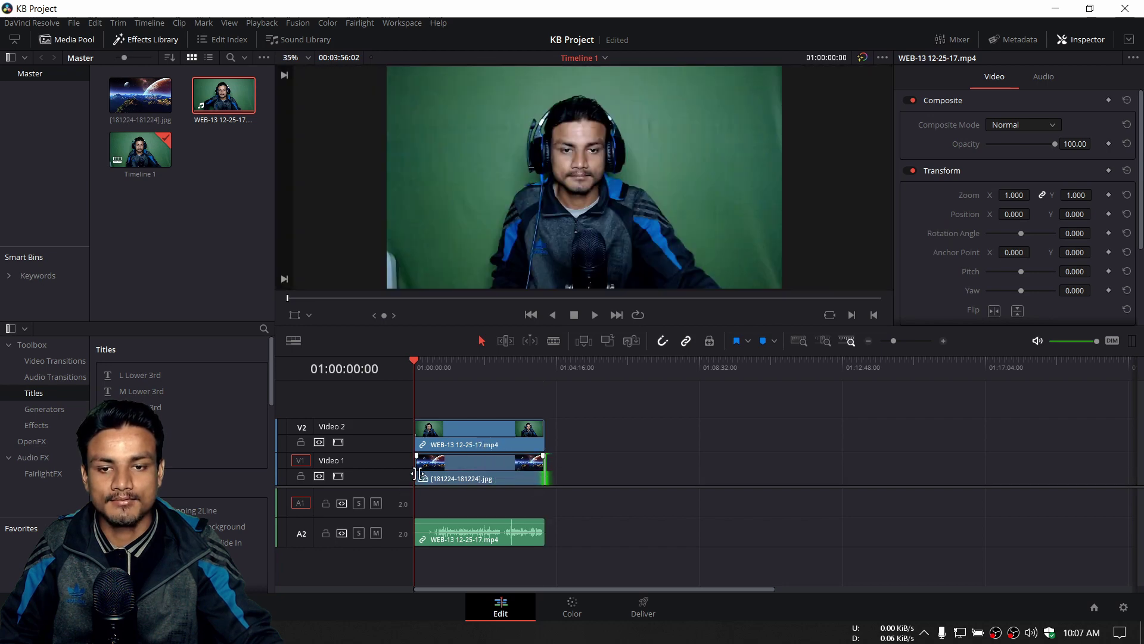
{"action": "right_click", "coordinate": [315, 544]}
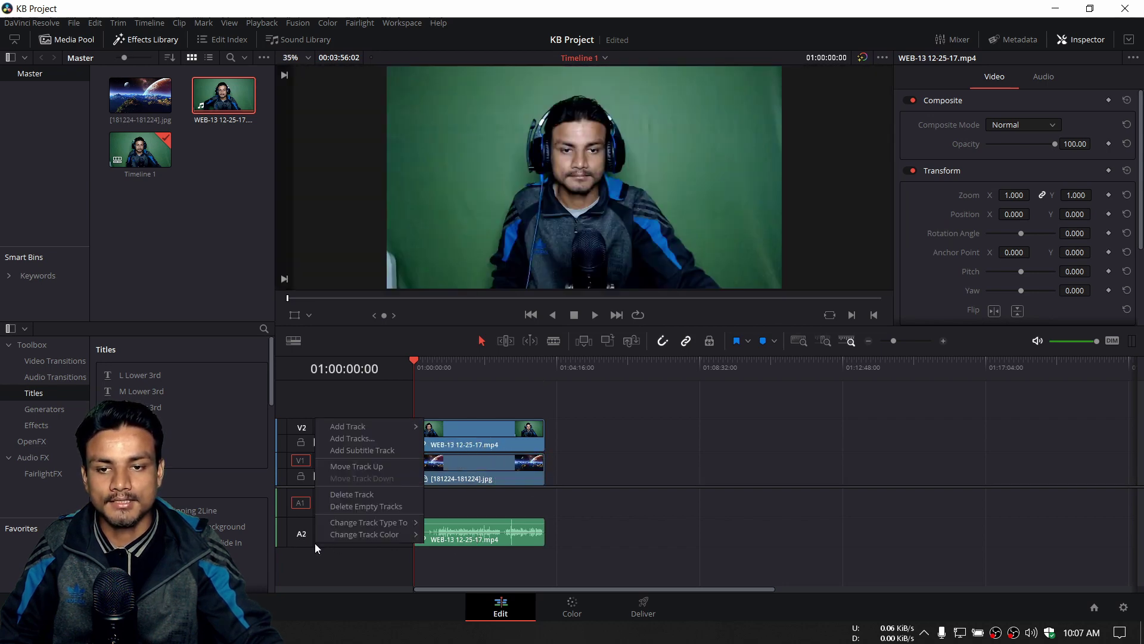
{"action": "left_click", "coordinate": [355, 495]}
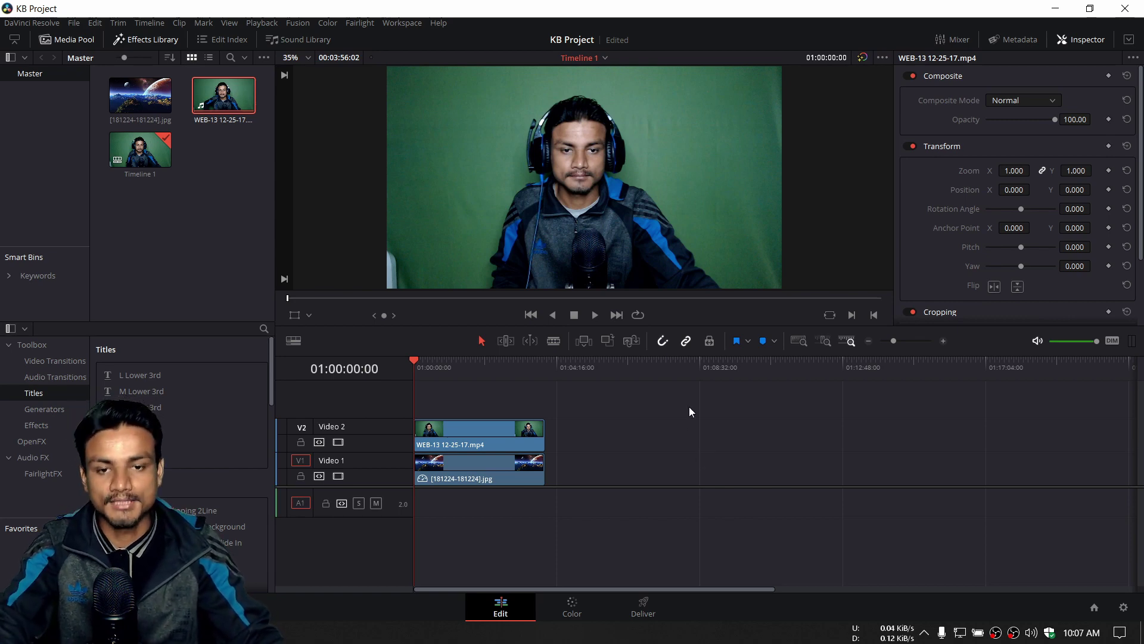
- Switch to the Color page and set the Qualifier to 3D mode for the webcam clip
{"action": "left_click", "coordinate": [574, 603]}
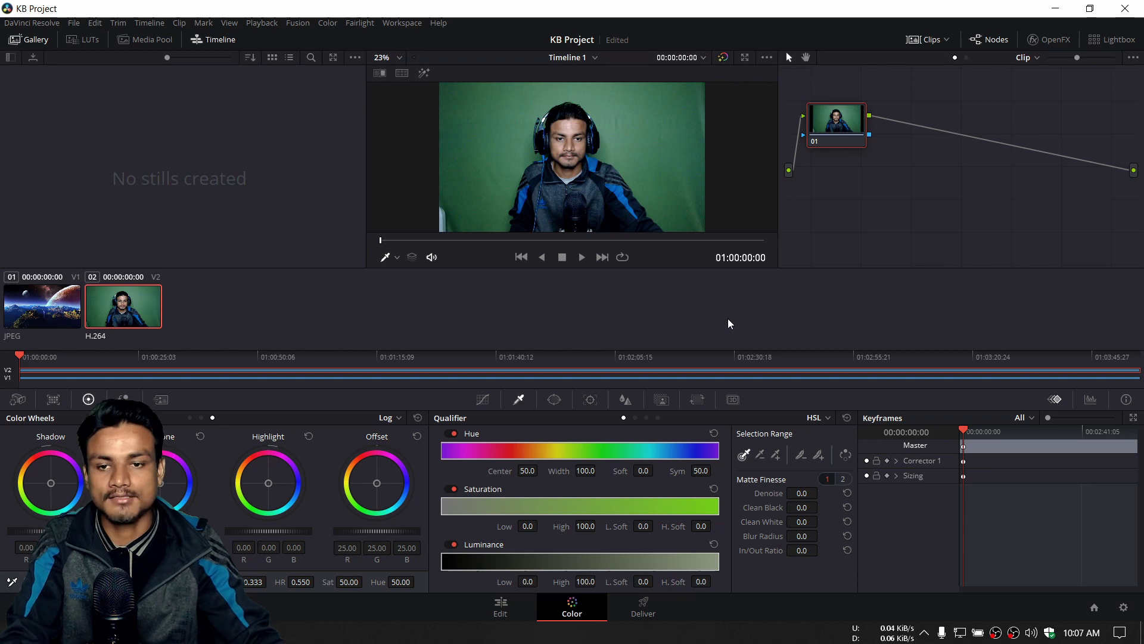
{"action": "left_click", "coordinate": [483, 400]}
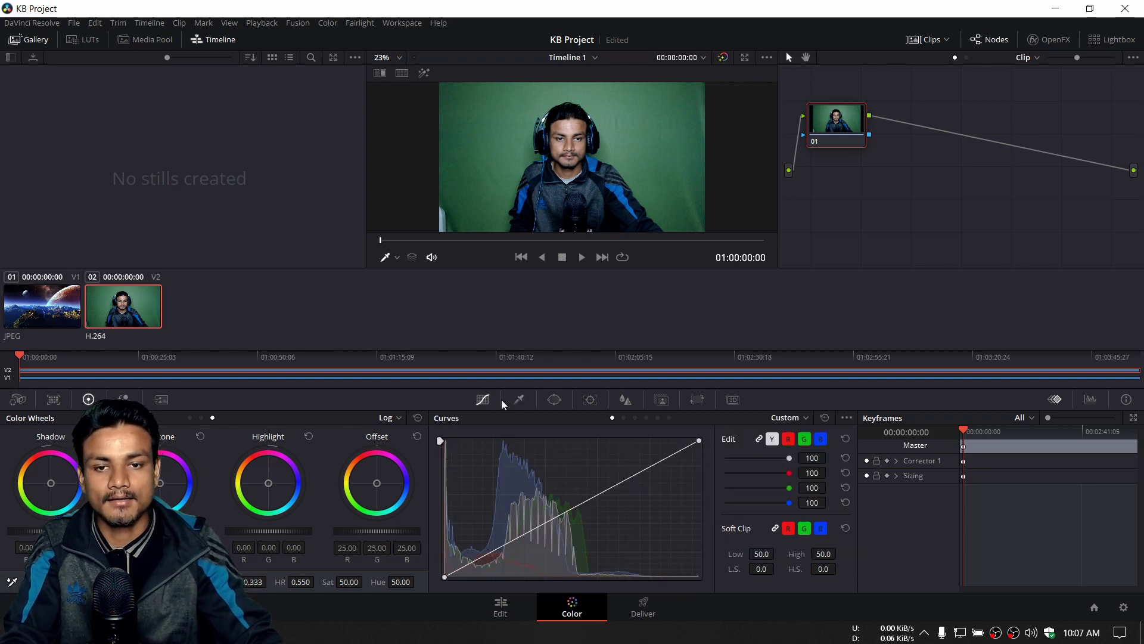
{"action": "left_click", "coordinate": [520, 401]}
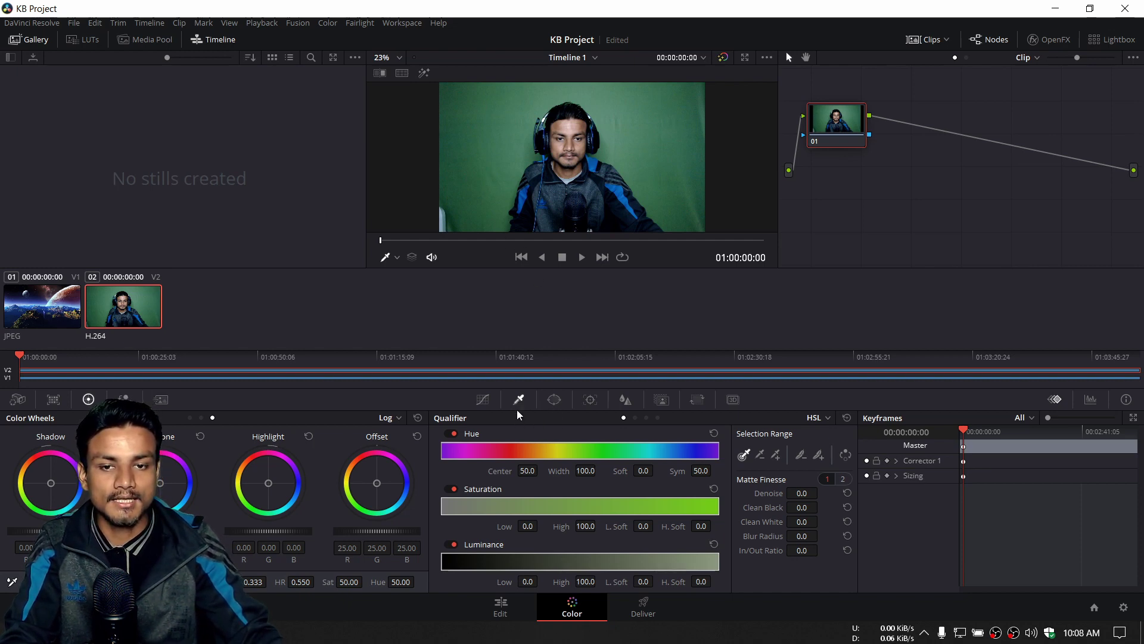
{"action": "left_click", "coordinate": [827, 419]}
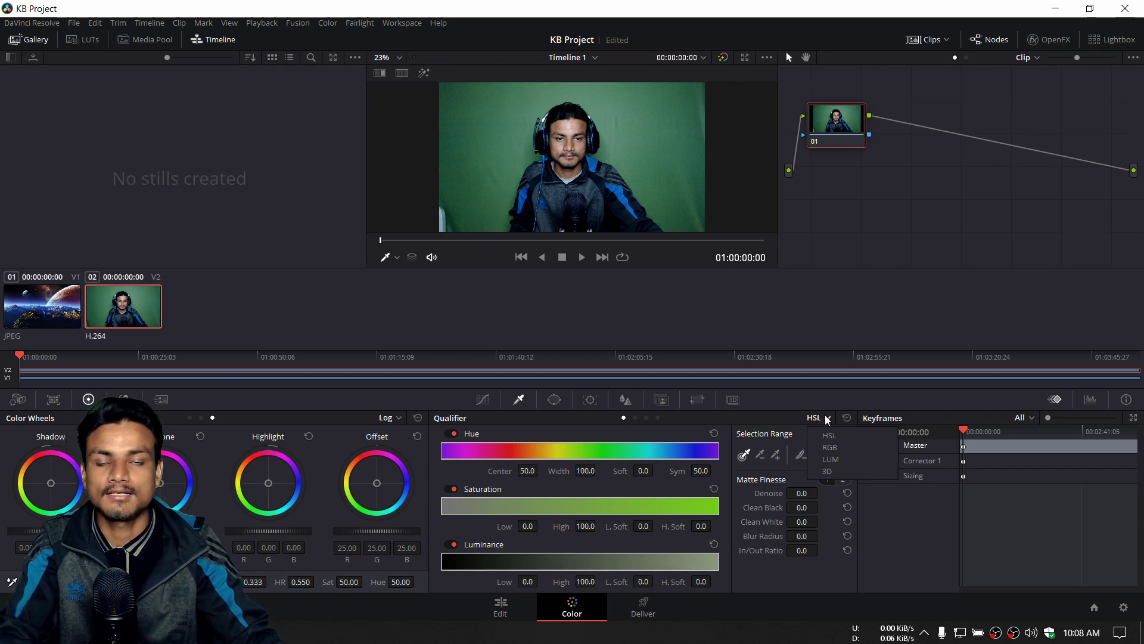
{"action": "left_click", "coordinate": [827, 471]}
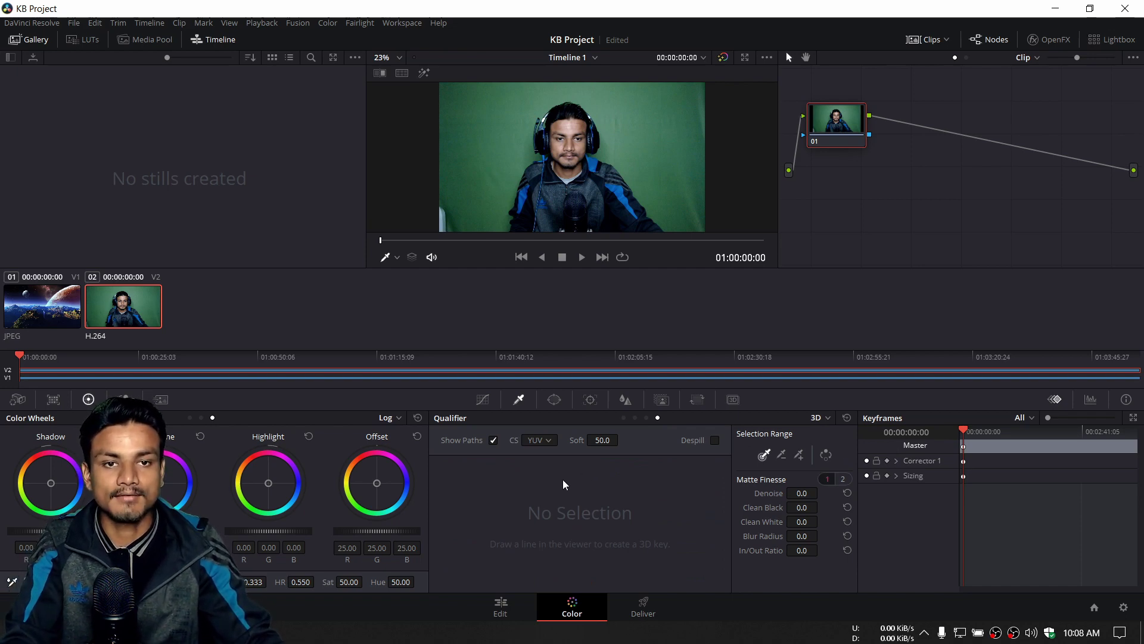
- Sample the green backdrop with three strokes drawn on both sides of the person and above the head
{"action": "right_click", "coordinate": [888, 177]}
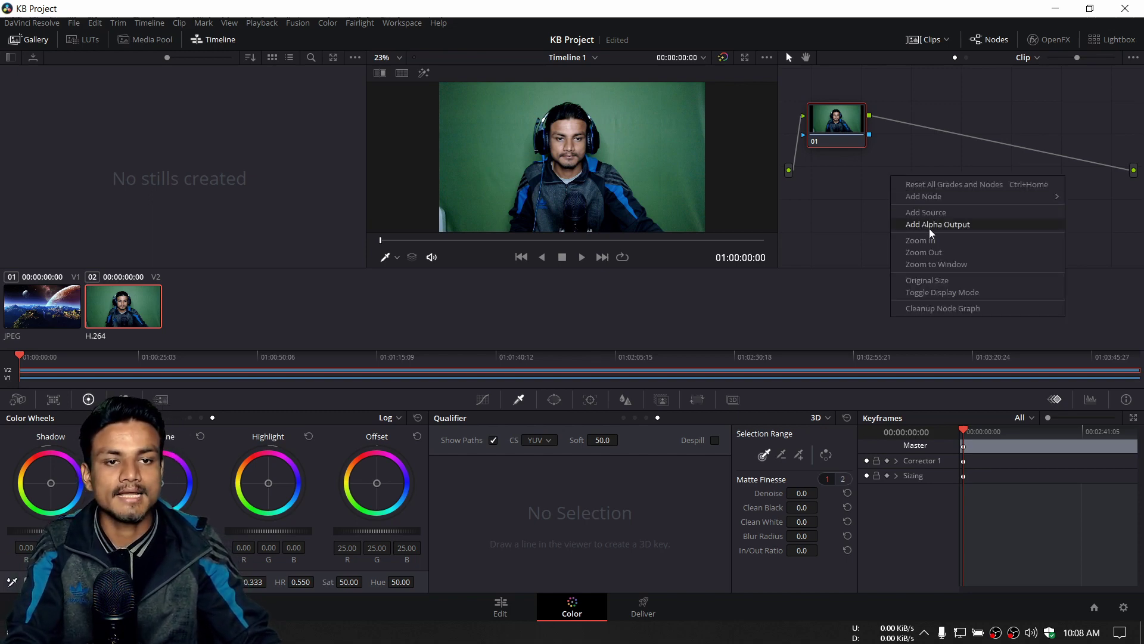
{"action": "left_click", "coordinate": [846, 195]}
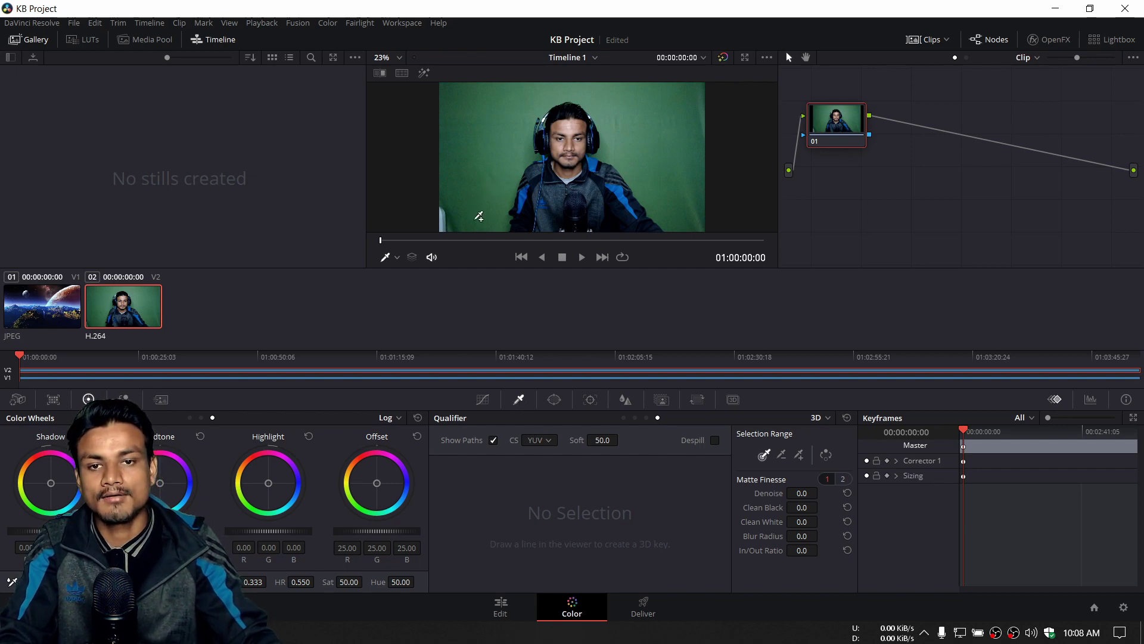
{"action": "mouse_move", "coordinate": [476, 221]}
{"action": "left_mouse_down"}
{"action": "mouse_move", "coordinate": [473, 131]}
{"action": "mouse_move", "coordinate": [503, 98]}
{"action": "left_mouse_up"}
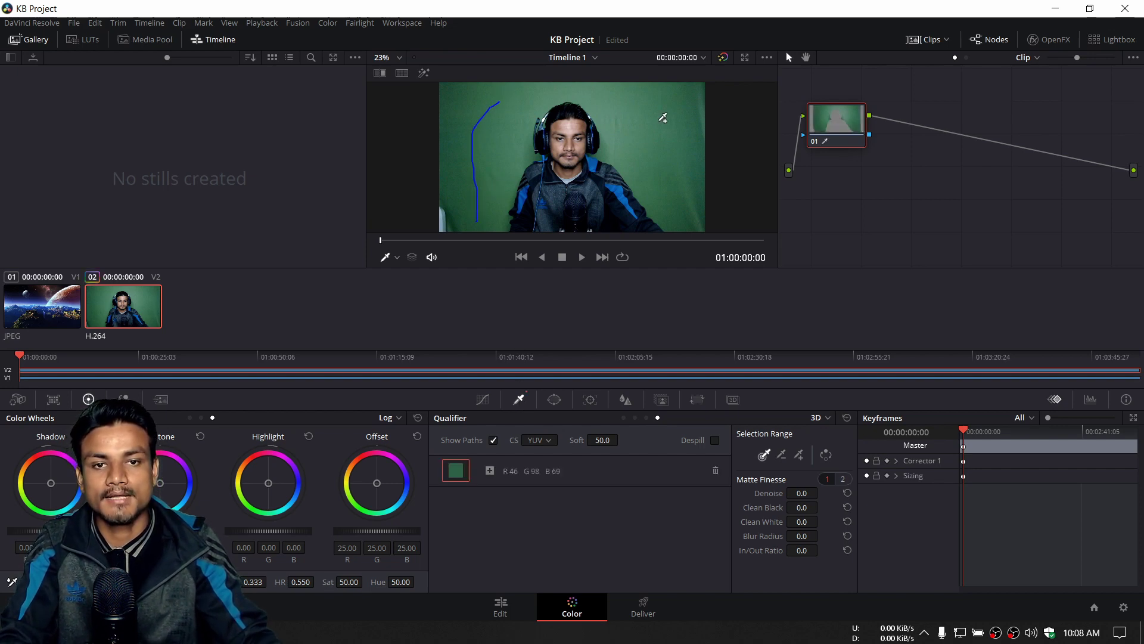
{"action": "left_click_drag", "start_coordinate": [663, 114], "coordinate": [683, 215]}
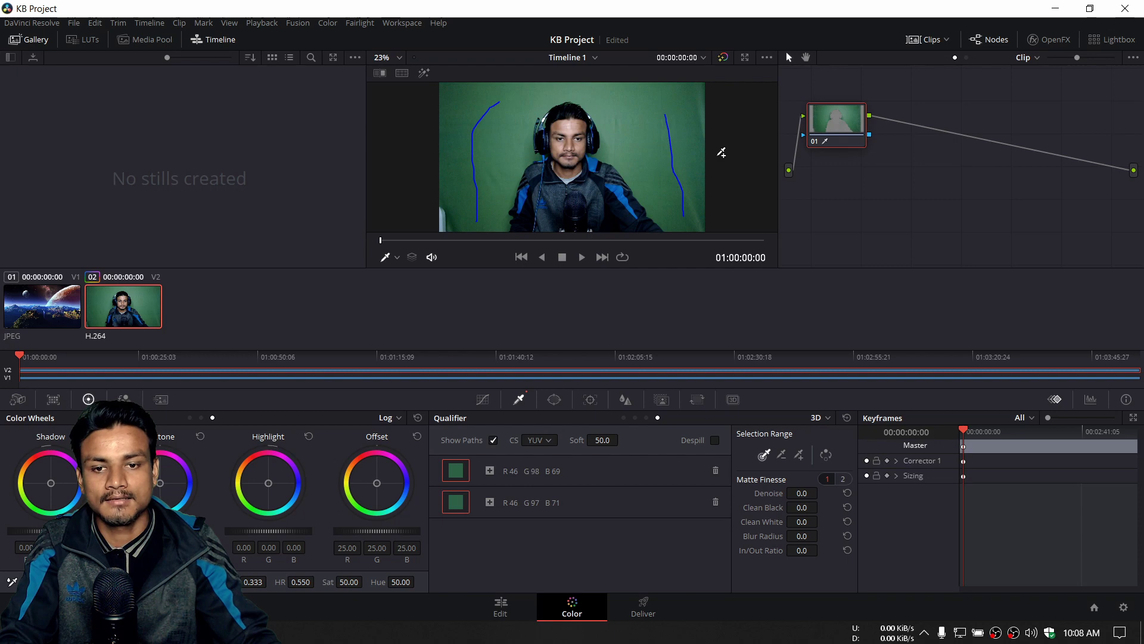
{"action": "left_click_drag", "start_coordinate": [520, 94], "coordinate": [665, 88]}
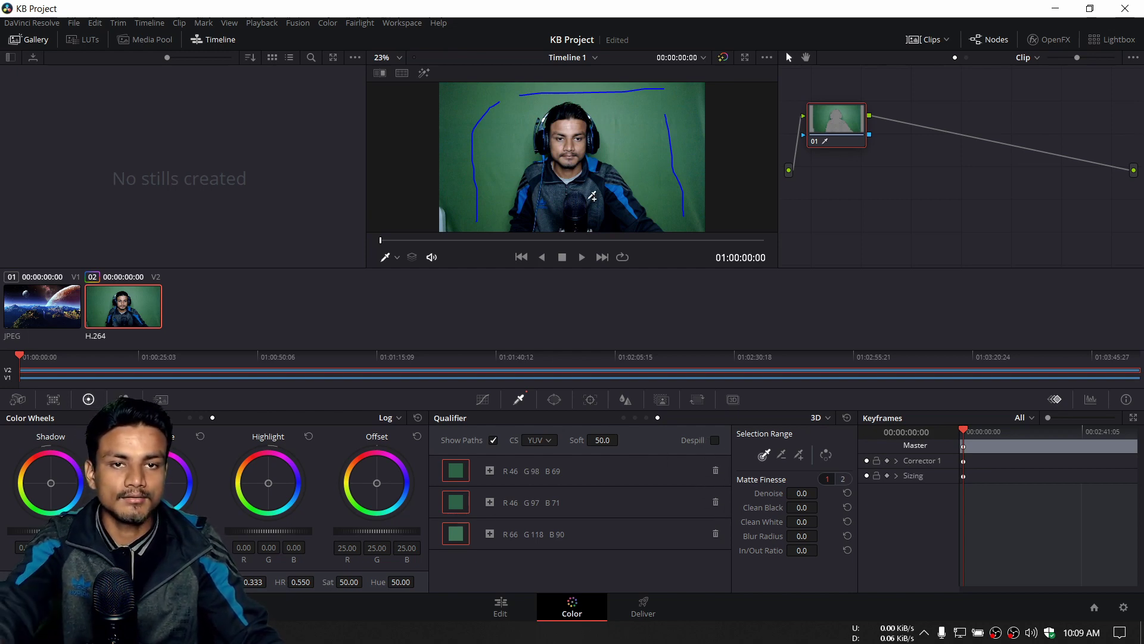
- Add an alpha output to the node graph and connect node 01's key output to it
{"action": "right_click", "coordinate": [892, 207]}
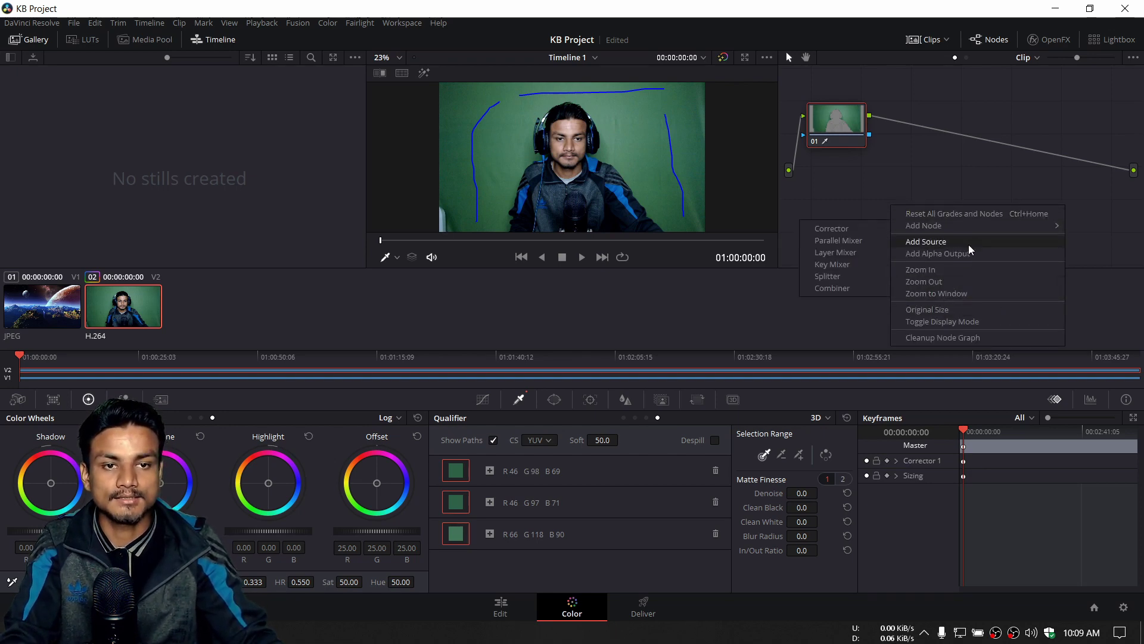
{"action": "right_click", "coordinate": [923, 181]}
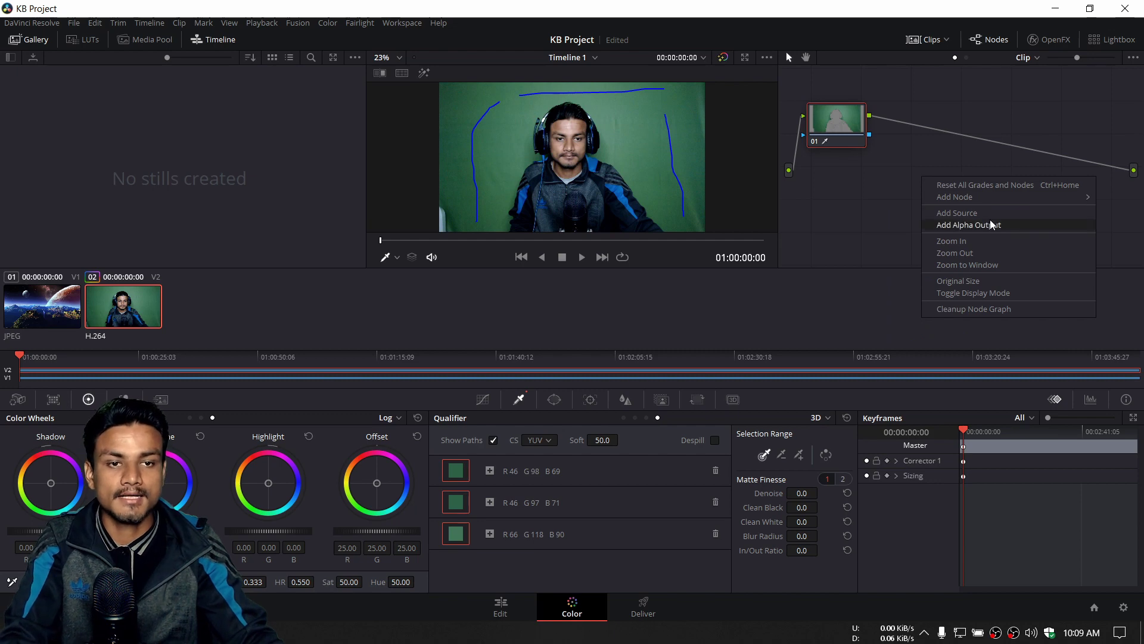
{"action": "left_click", "coordinate": [966, 226]}
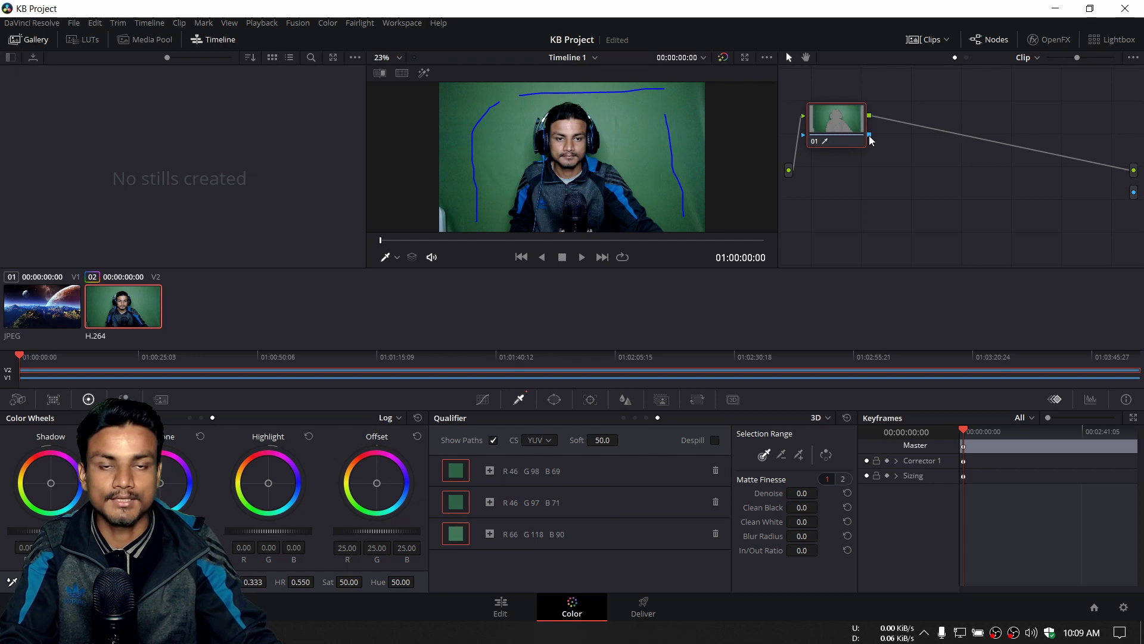
{"action": "left_click_drag", "start_coordinate": [871, 140], "coordinate": [1135, 194]}
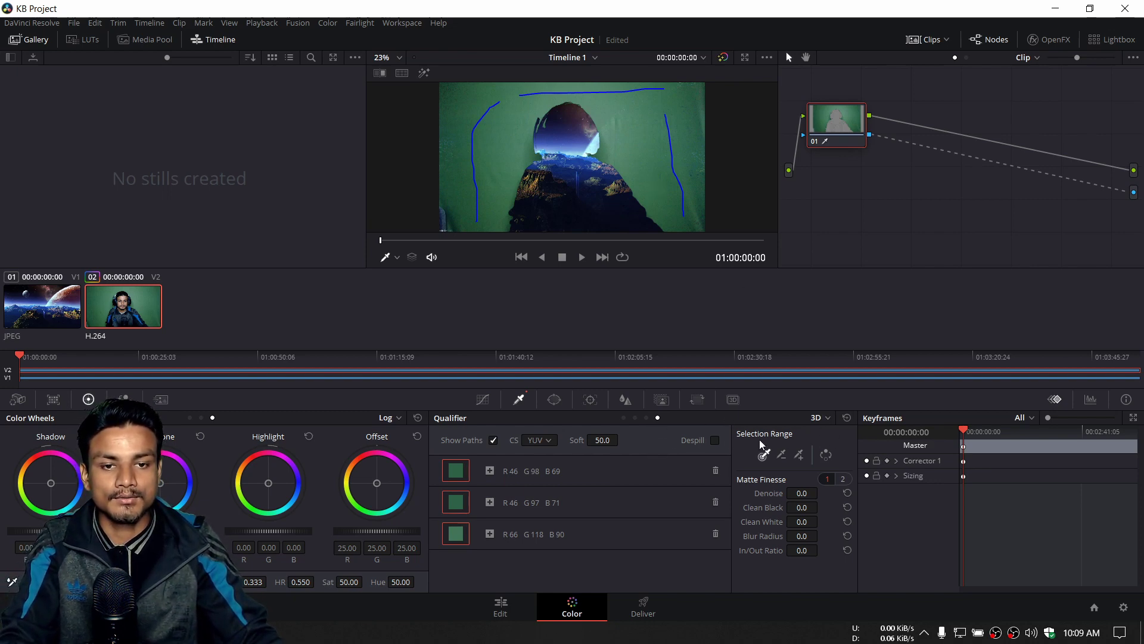
- Invert the qualifier selection, and check the composite in full screen and against the bypassed grade
{"action": "left_click", "coordinate": [829, 455]}
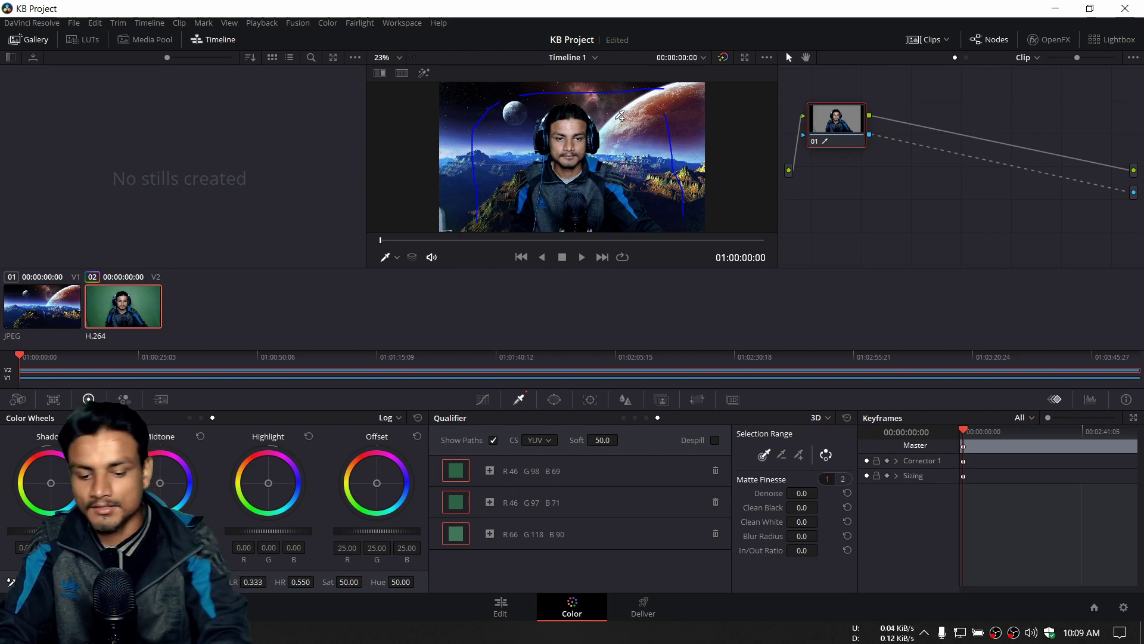
{"action": "key", "text": "ctrl+f"}
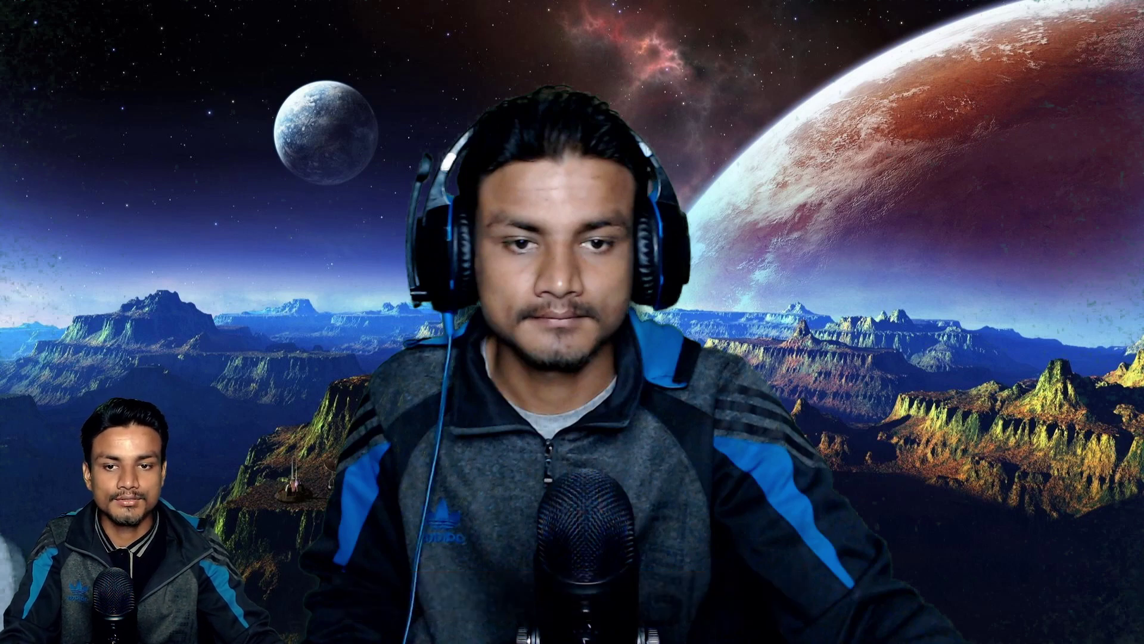
{"action": "key", "text": "Escape"}
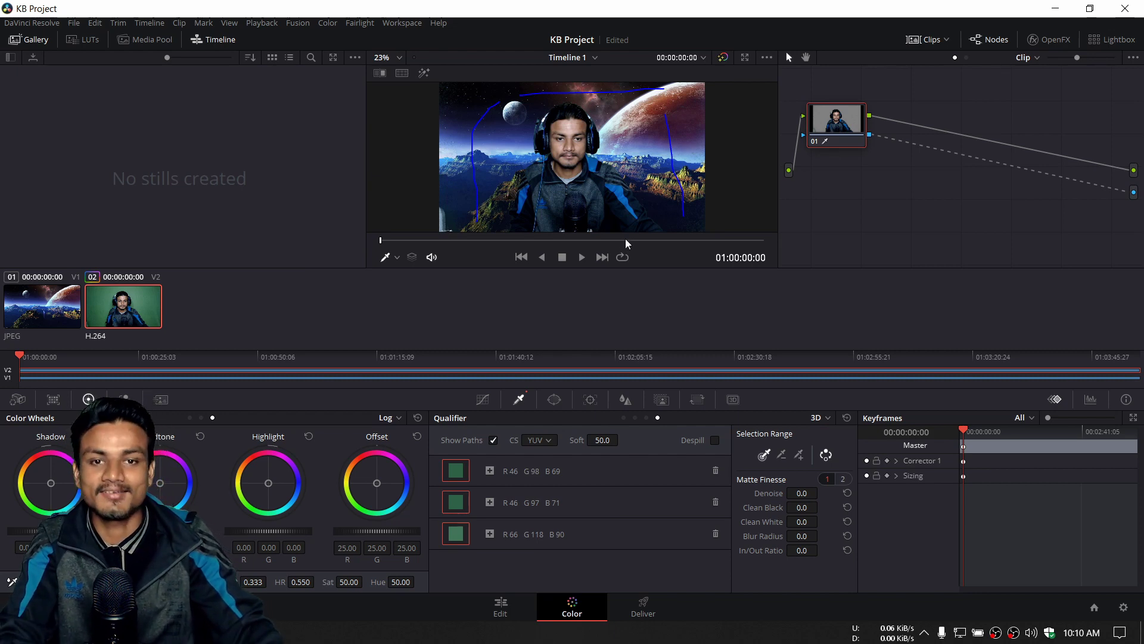
{"action": "left_click", "coordinate": [724, 57]}
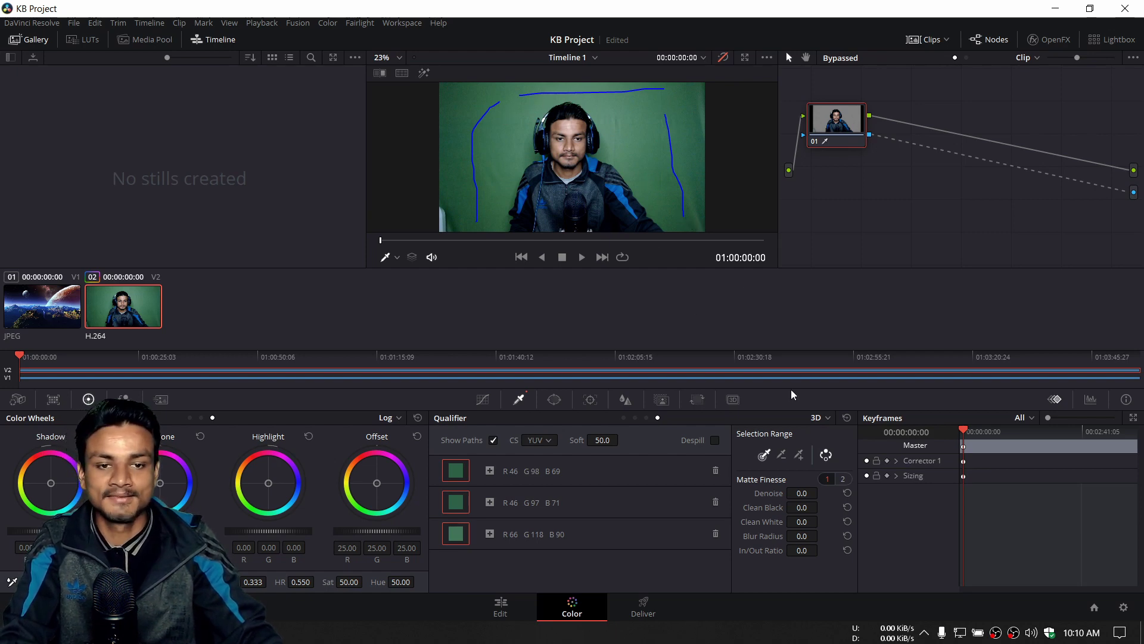
{"action": "left_click", "coordinate": [724, 57]}
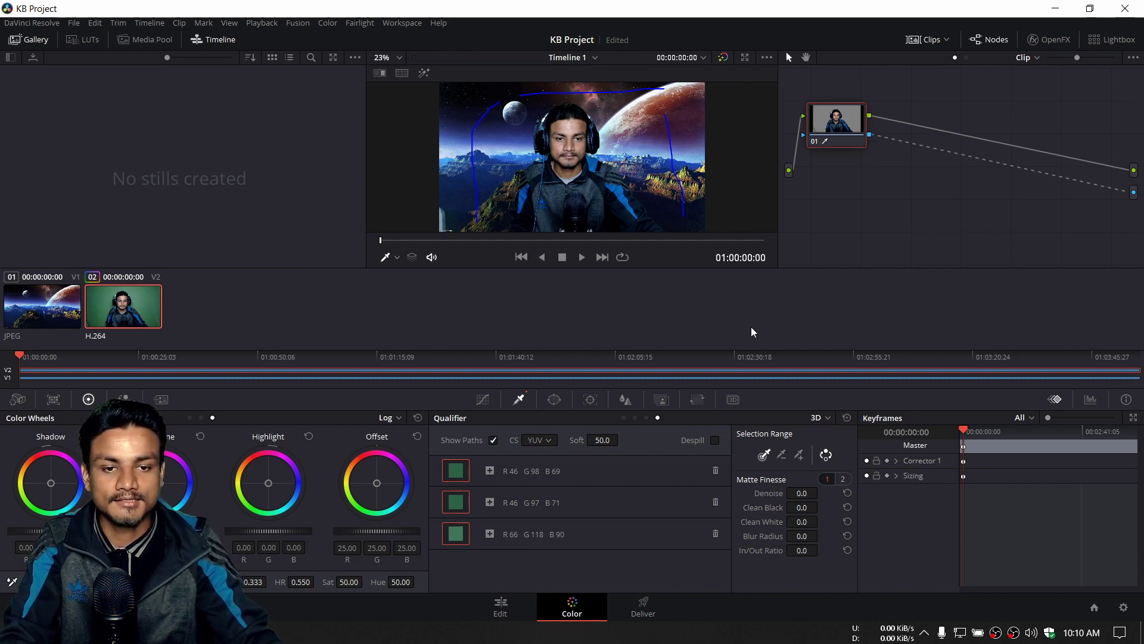
- Set the Matte Finesse Clean Black value to 2.0
{"action": "left_click", "coordinate": [801, 507]}
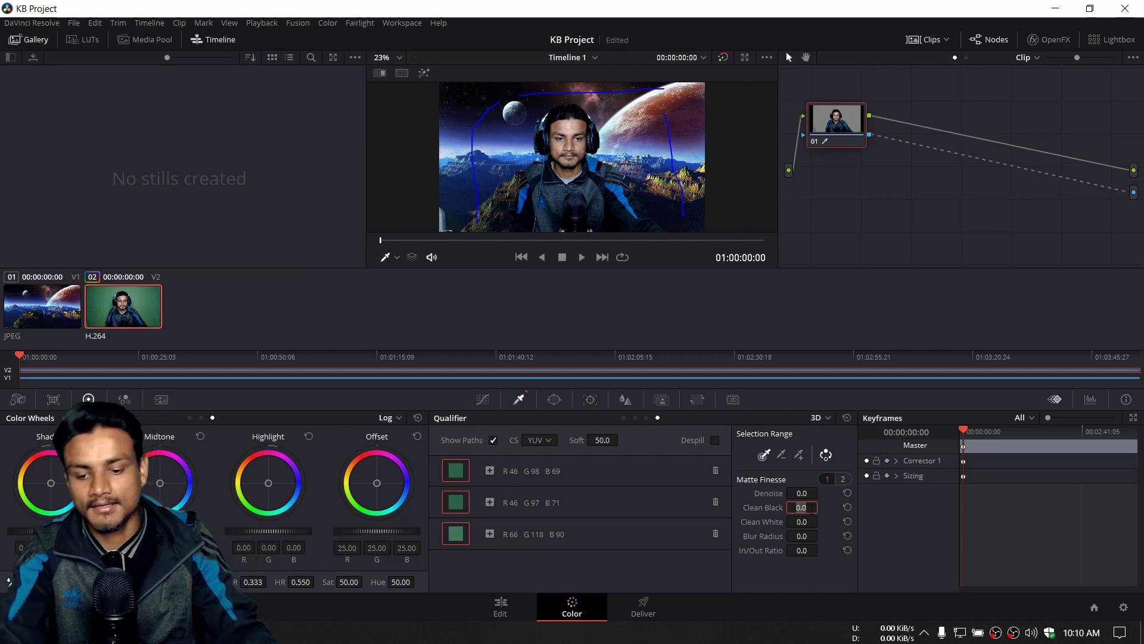
{"action": "type", "text": "2"}
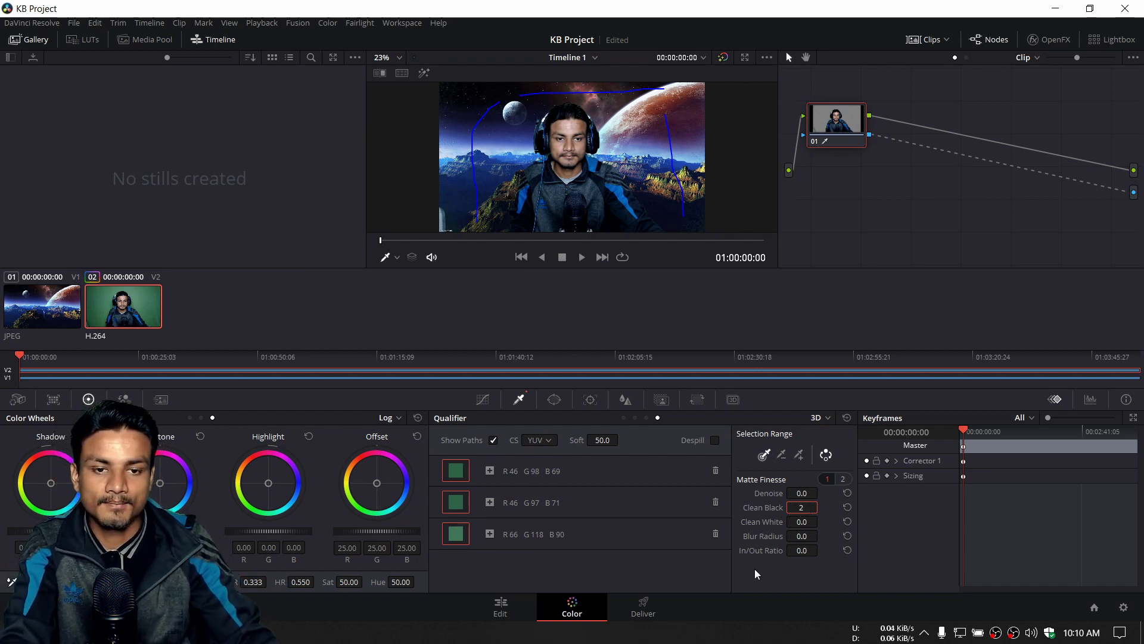
{"action": "key", "text": "Return"}
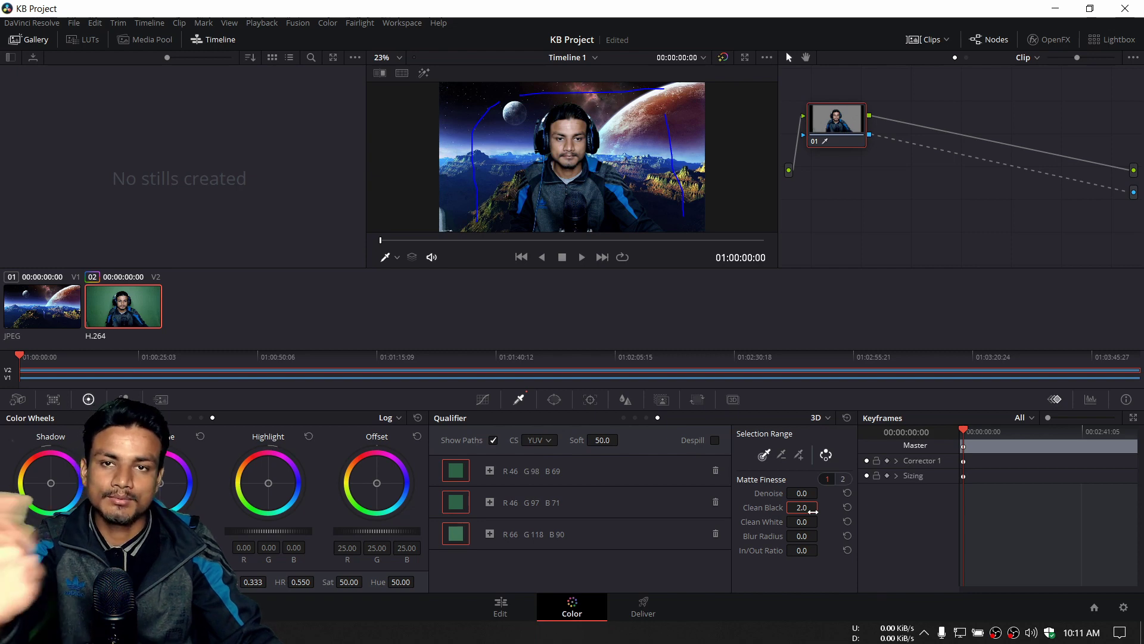
- Set the node key's Qualifier Gain to 2.000 and its Offset to about -0.640
{"action": "left_click", "coordinate": [660, 403]}
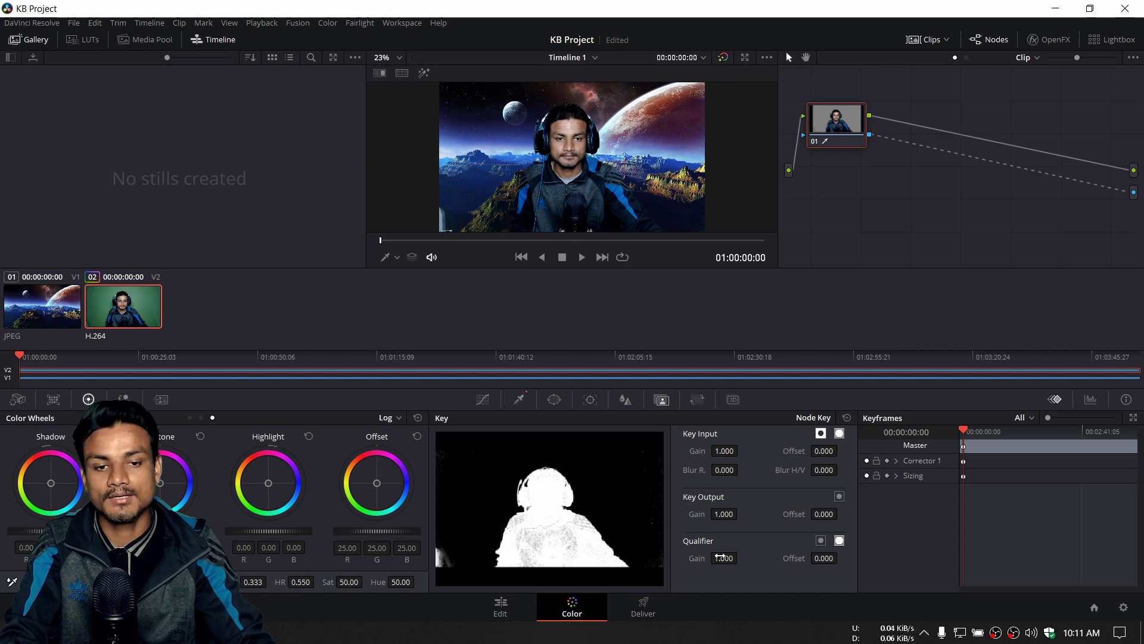
{"action": "left_click_drag", "start_coordinate": [720, 557], "coordinate": [741, 557]}
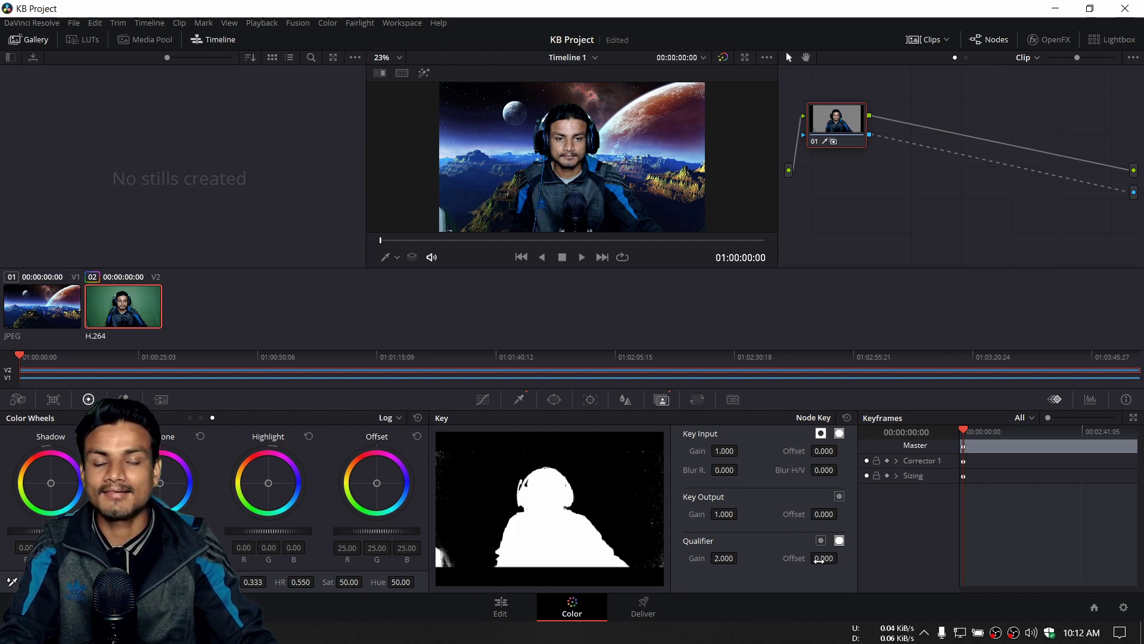
{"action": "left_click_drag", "start_coordinate": [819, 560], "coordinate": [841, 558]}
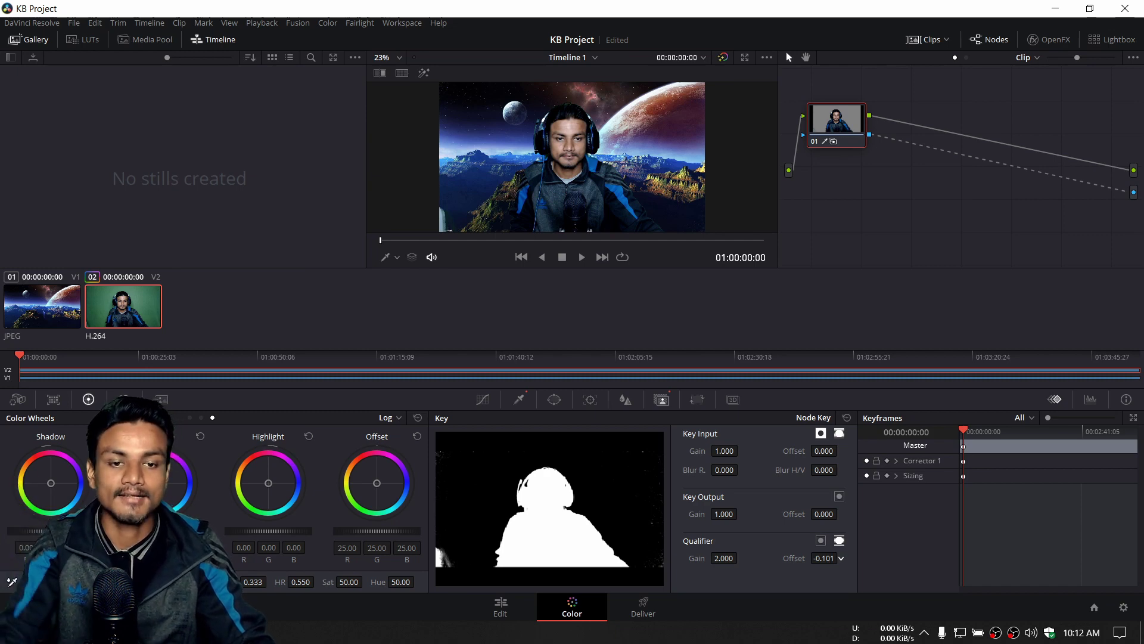
{"action": "type", "text": "-1"}
{"action": "key", "text": "Return"}
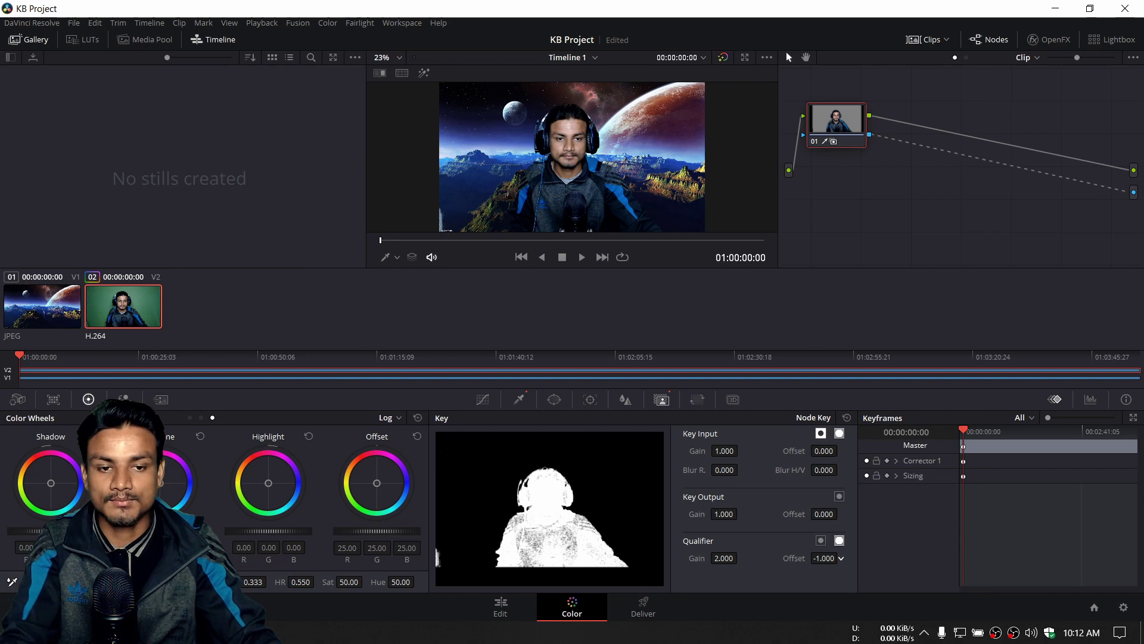
{"action": "left_click_drag", "start_coordinate": [841, 557], "coordinate": [841, 557]}
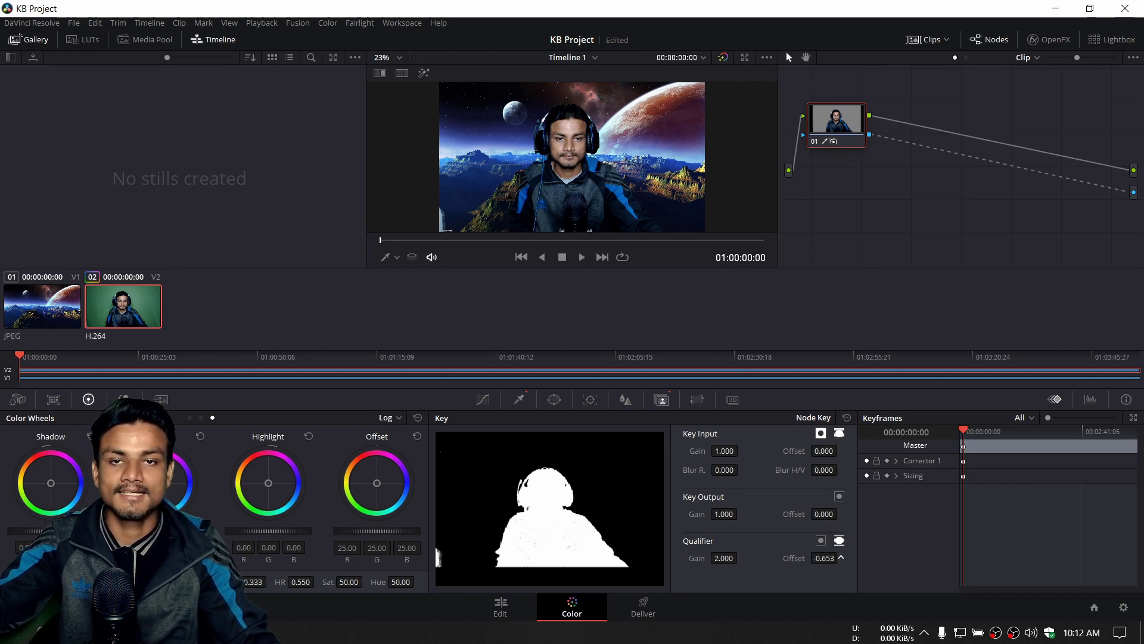
{"action": "scroll", "coordinate": [841, 557], "scroll_direction": "up", "scroll_amount": 1}
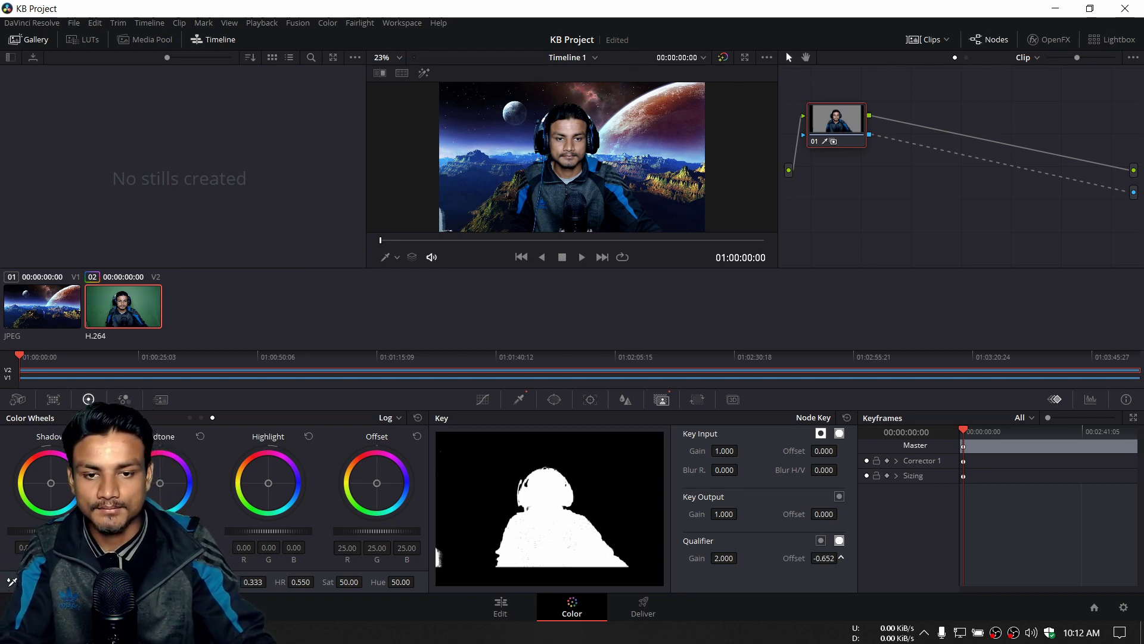
{"action": "scroll", "coordinate": [841, 557], "scroll_direction": "down", "scroll_amount": 7}
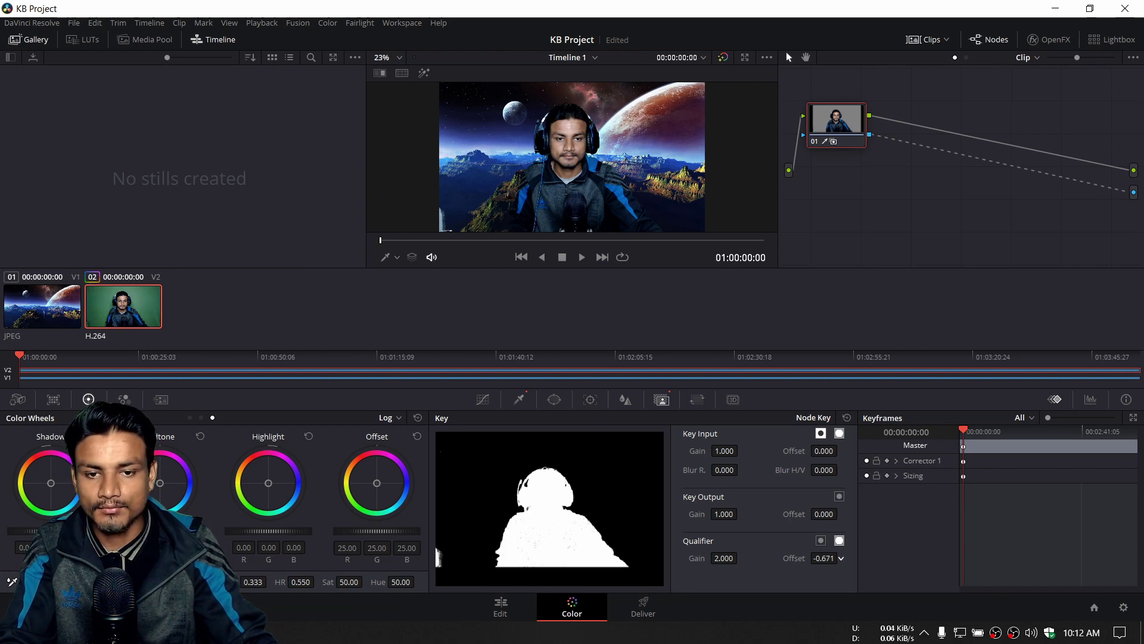
{"action": "scroll", "coordinate": [841, 558], "scroll_direction": "up", "scroll_amount": 15}
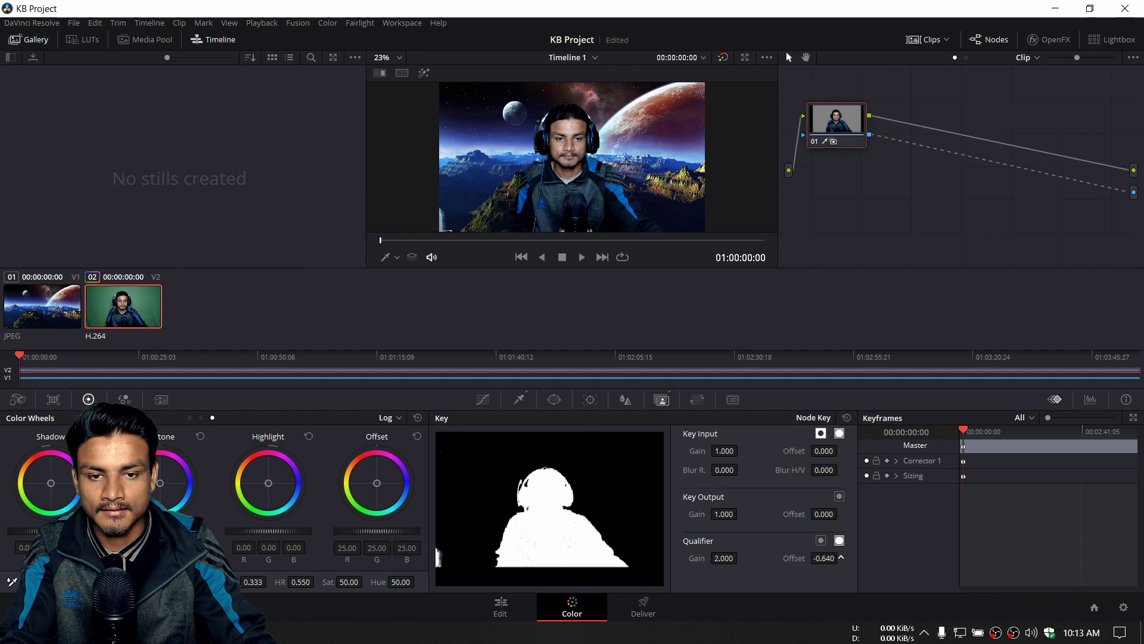
{"action": "scroll", "coordinate": [841, 558], "scroll_direction": "up", "scroll_amount": 20}
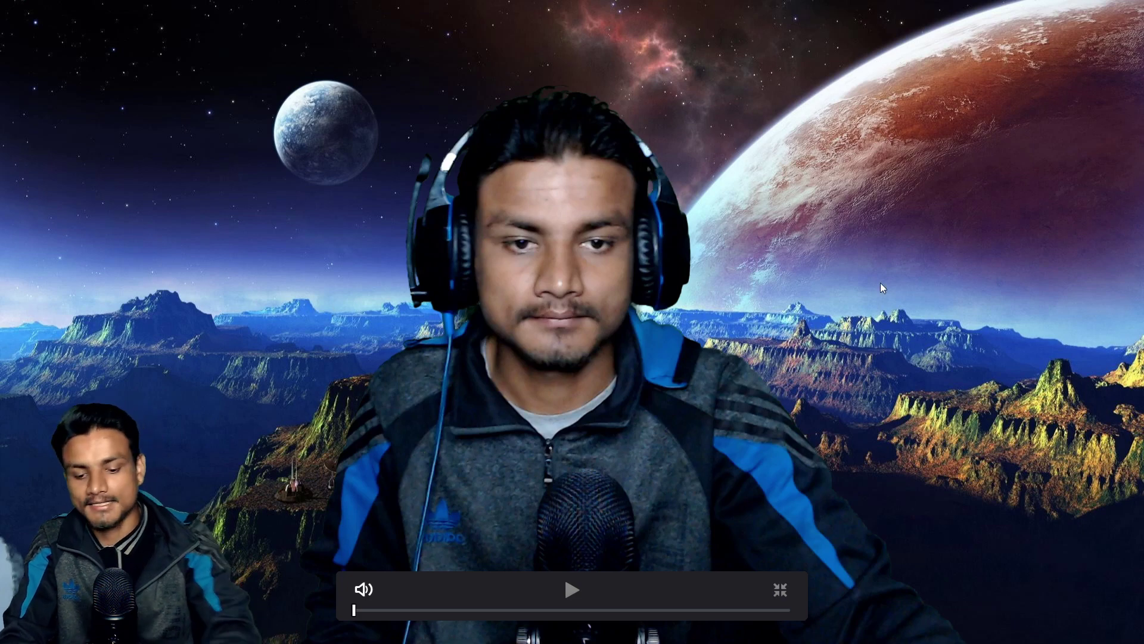
- Reset the node key and set its Qualifier Gain to 2.000 and Qualifier Offset to about -0.473
{"action": "key", "text": "Escape"}
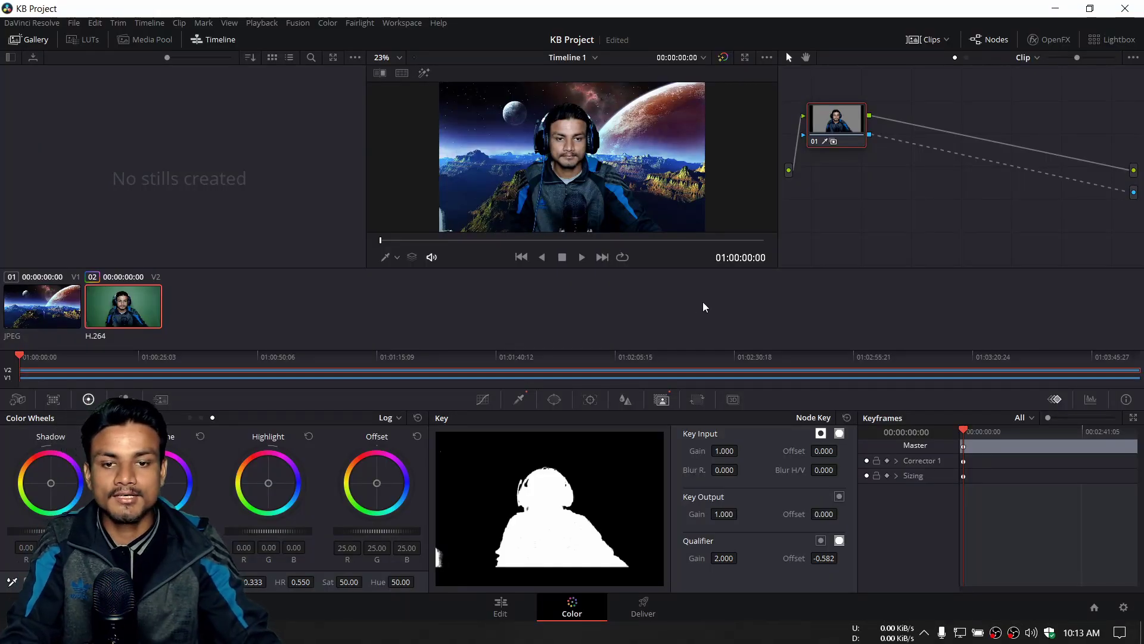
{"action": "left_click", "coordinate": [519, 400]}
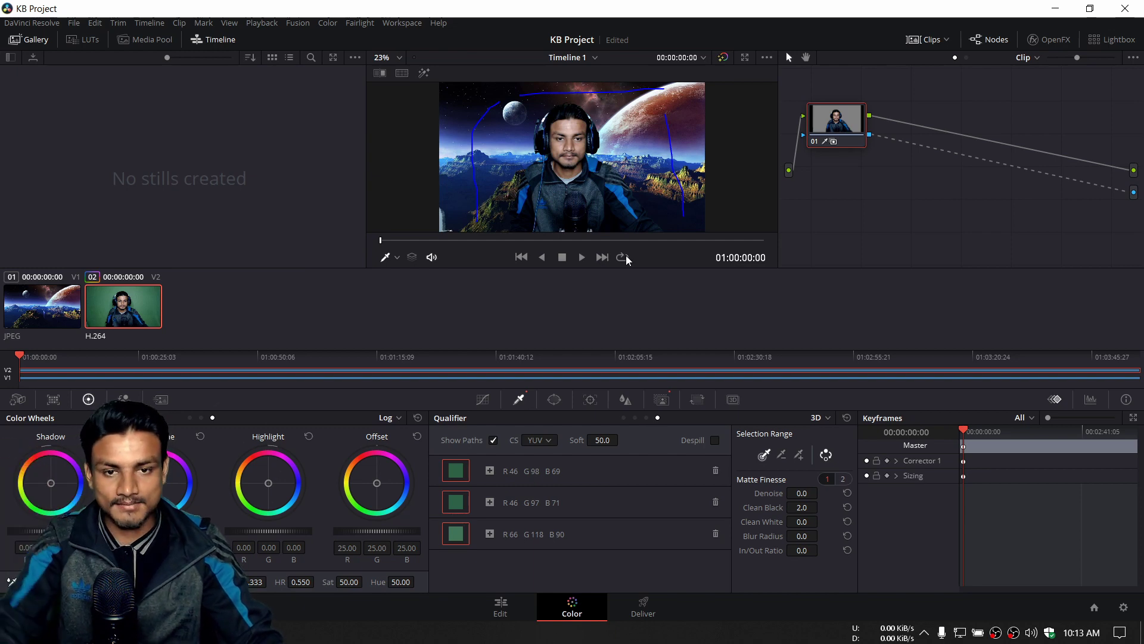
{"action": "left_click", "coordinate": [662, 400]}
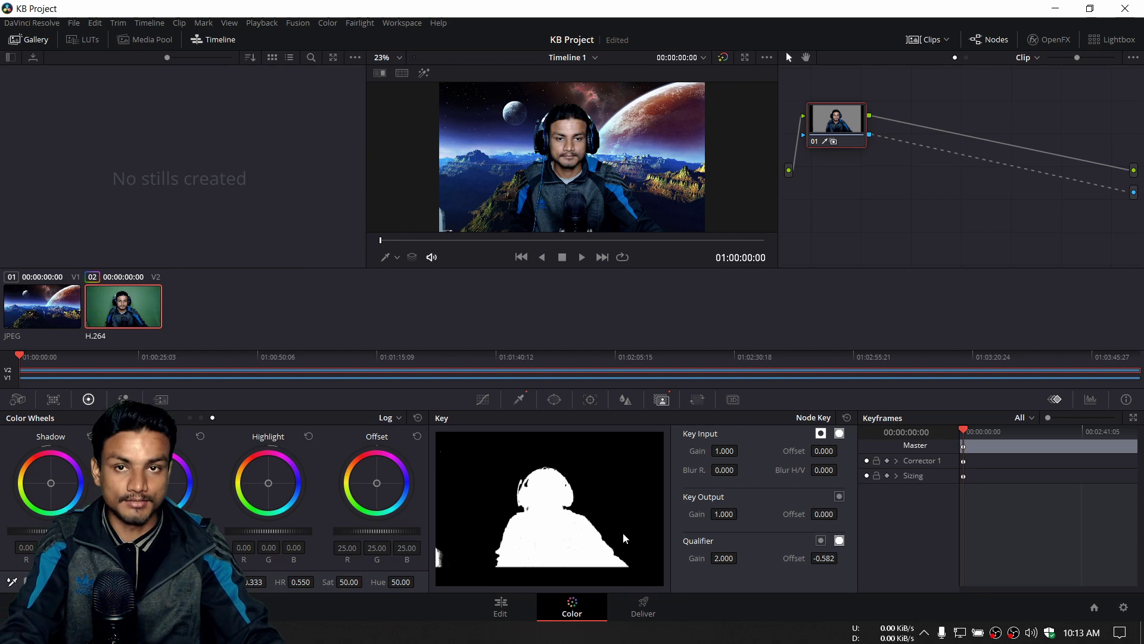
{"action": "left_click", "coordinate": [846, 418]}
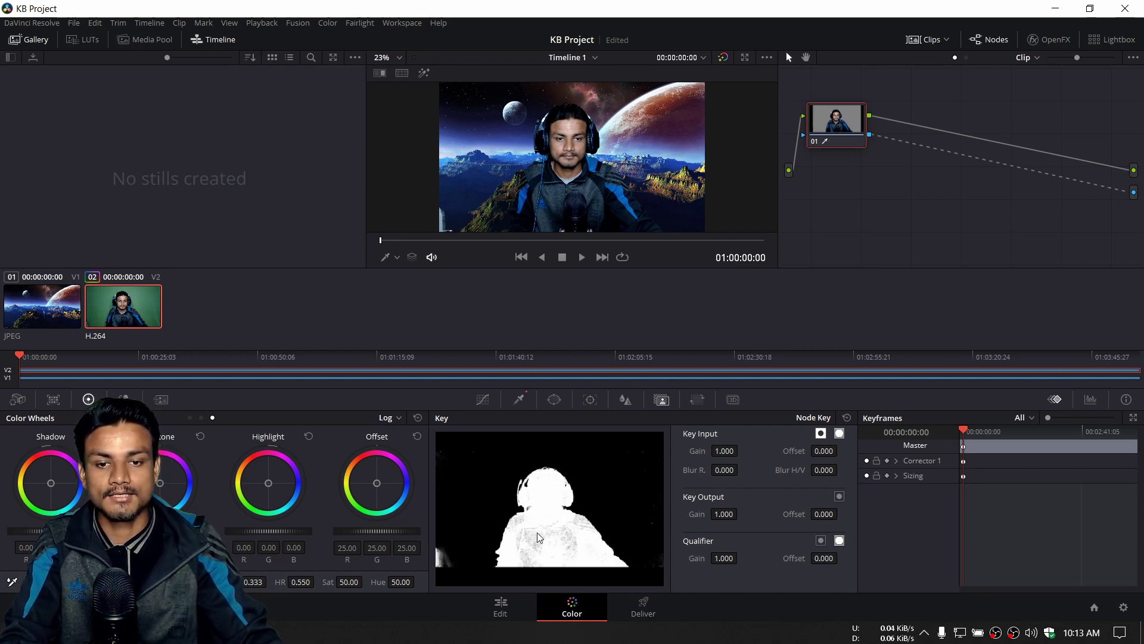
{"action": "double_click", "coordinate": [724, 558]}
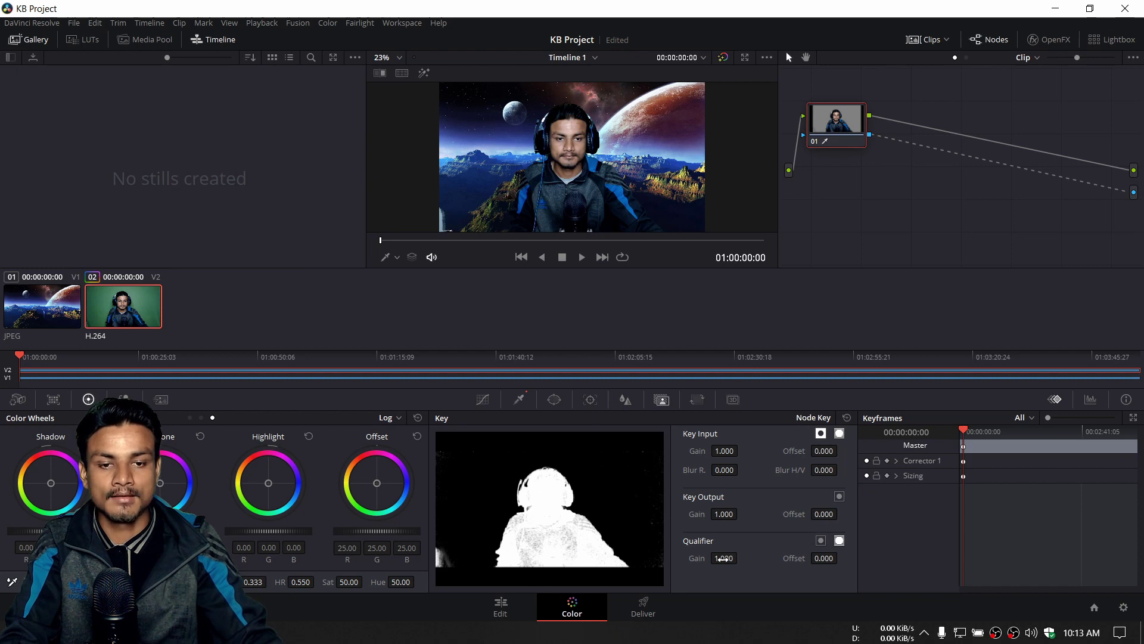
{"action": "type", "text": "2"}
{"action": "key", "text": "Return"}
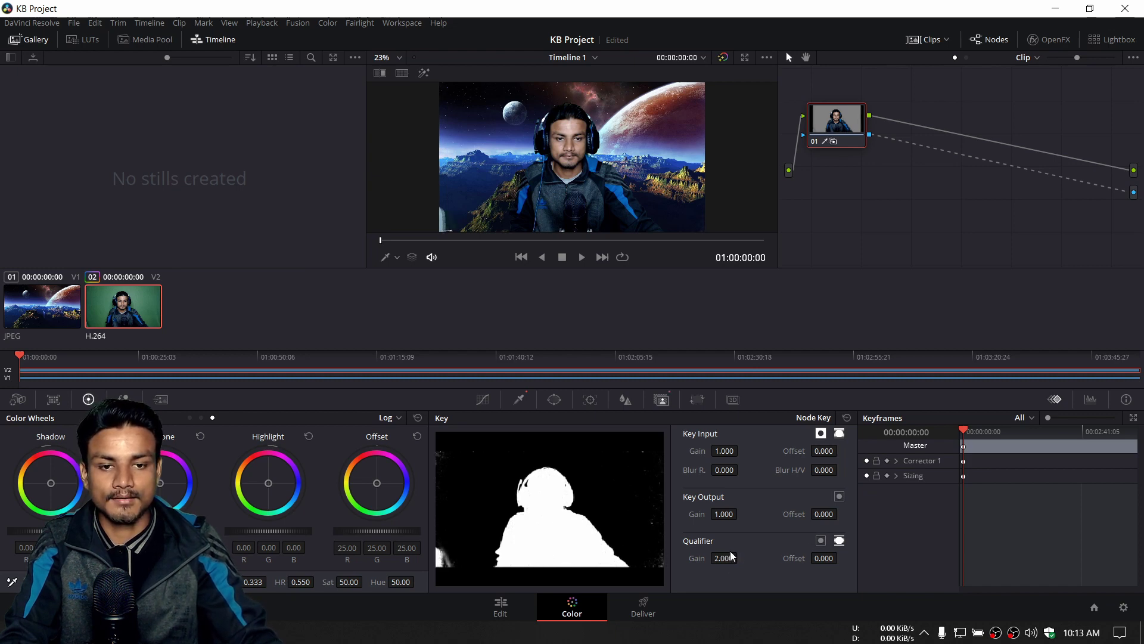
{"action": "left_click_drag", "start_coordinate": [823, 557], "coordinate": [812, 558]}
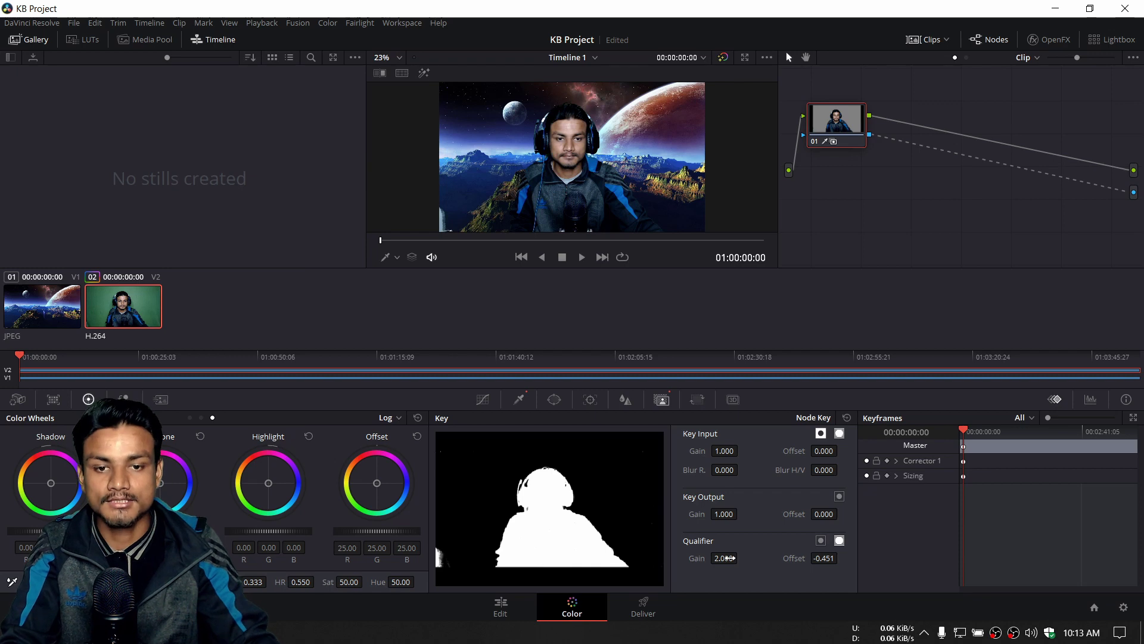
{"action": "mouse_move", "coordinate": [825, 557]}
{"action": "left_mouse_down"}
{"action": "mouse_move", "coordinate": [842, 557]}
{"action": "mouse_move", "coordinate": [827, 558]}
{"action": "left_mouse_up"}
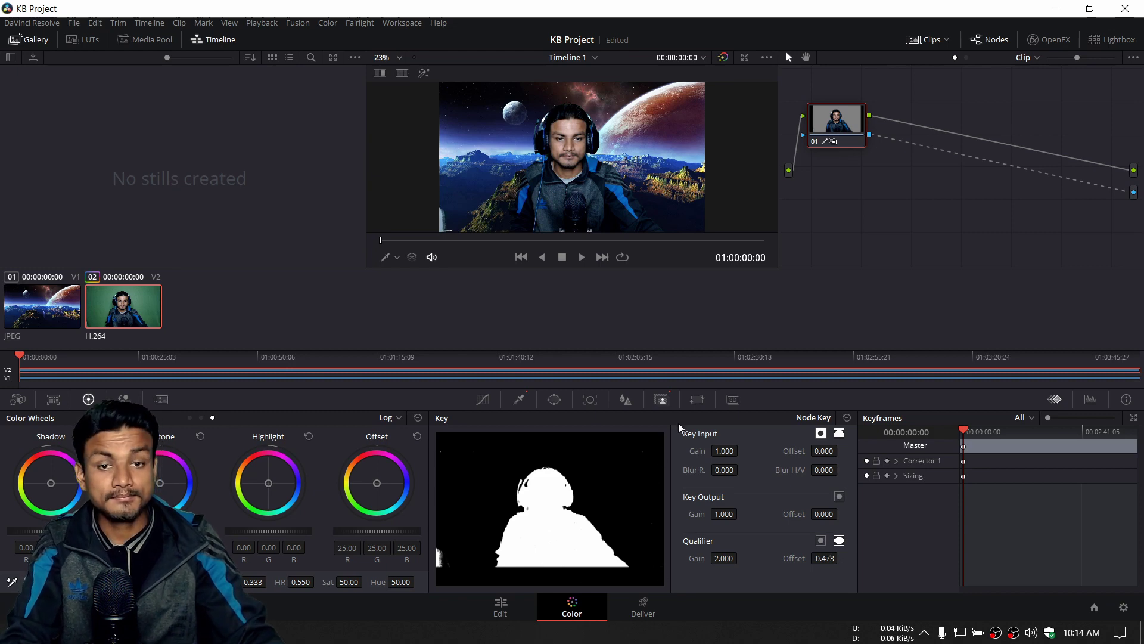
{"action": "left_click", "coordinate": [510, 400]}
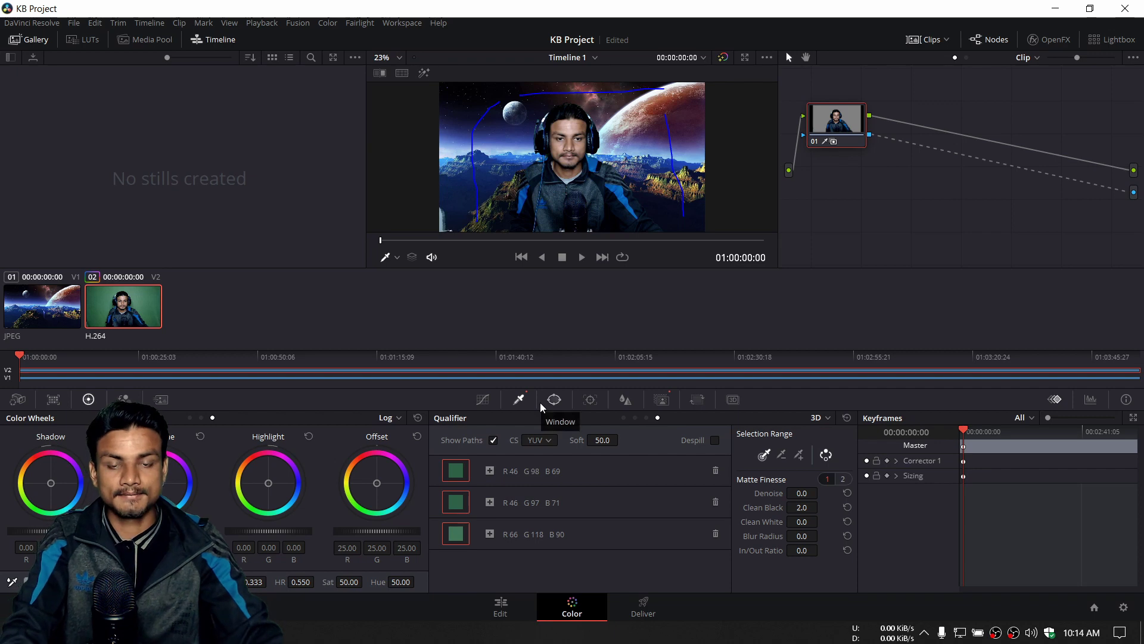
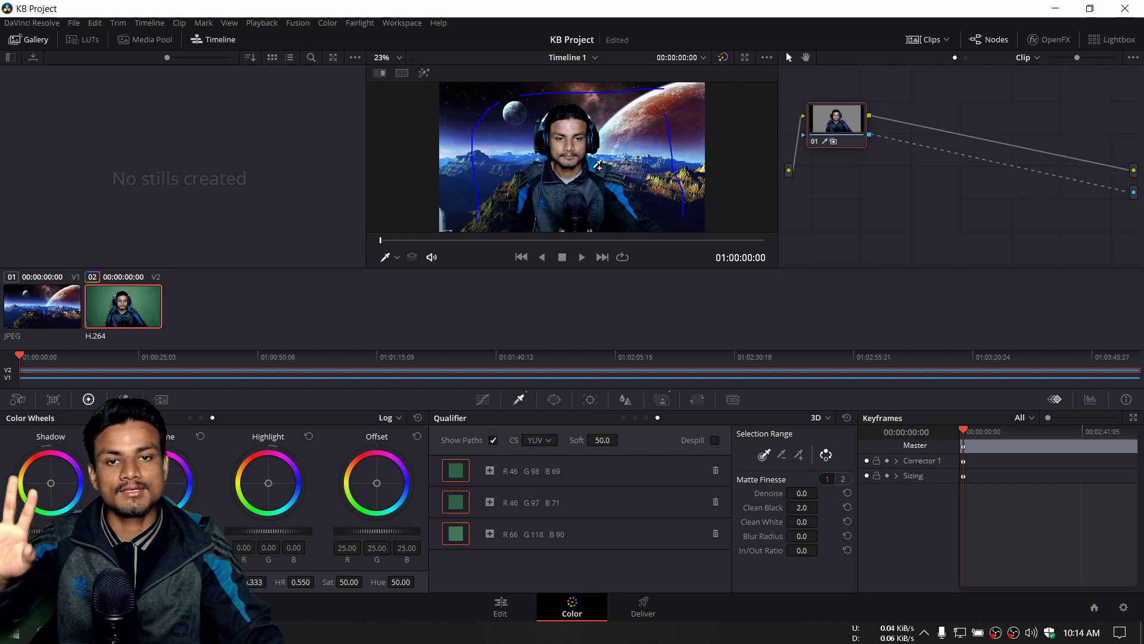
{"action": "left_click", "coordinate": [554, 401]}
{"action": "left_click", "coordinate": [481, 399]}
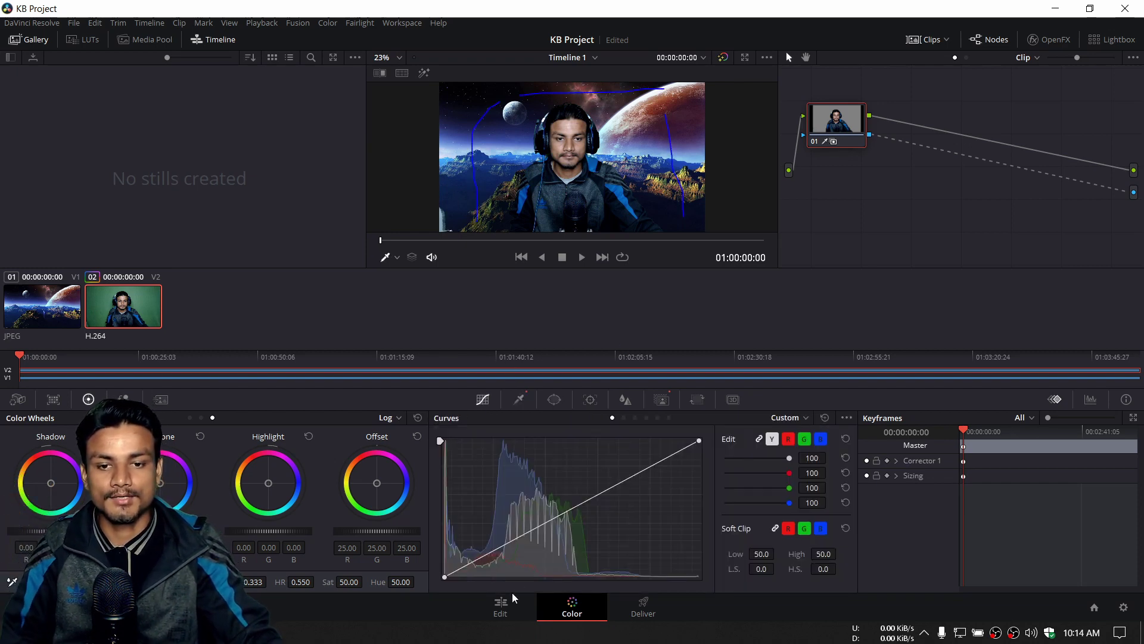
- Scale the webcam clip on Video 2 down to about four fifths of the frame, and select the background image clip
{"action": "left_click", "coordinate": [500, 607]}
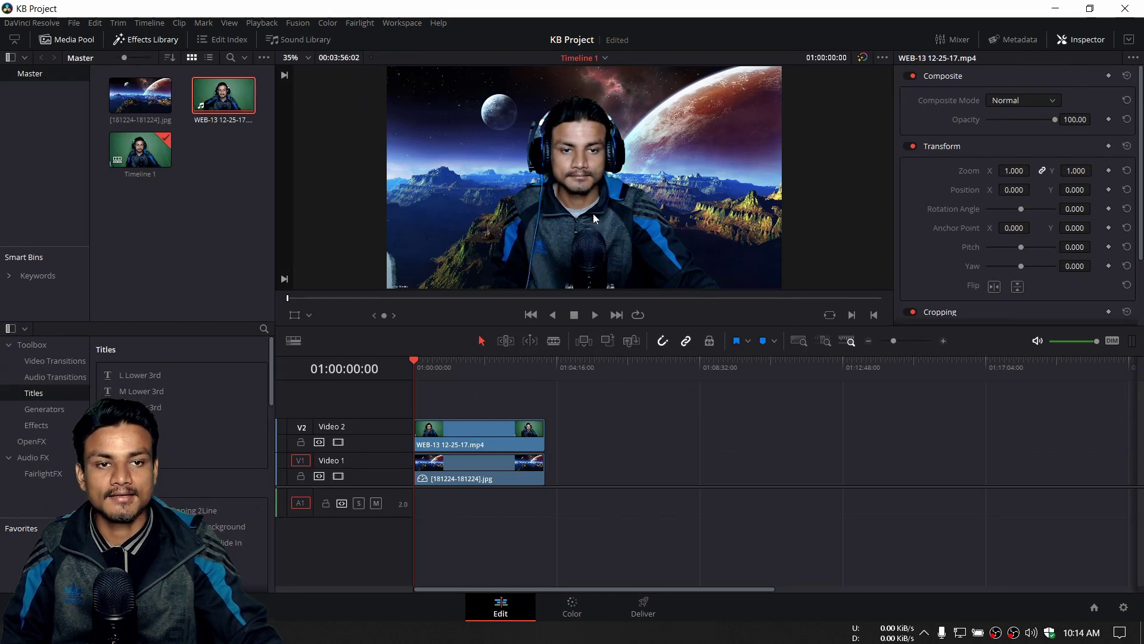
{"action": "left_click", "coordinate": [477, 435]}
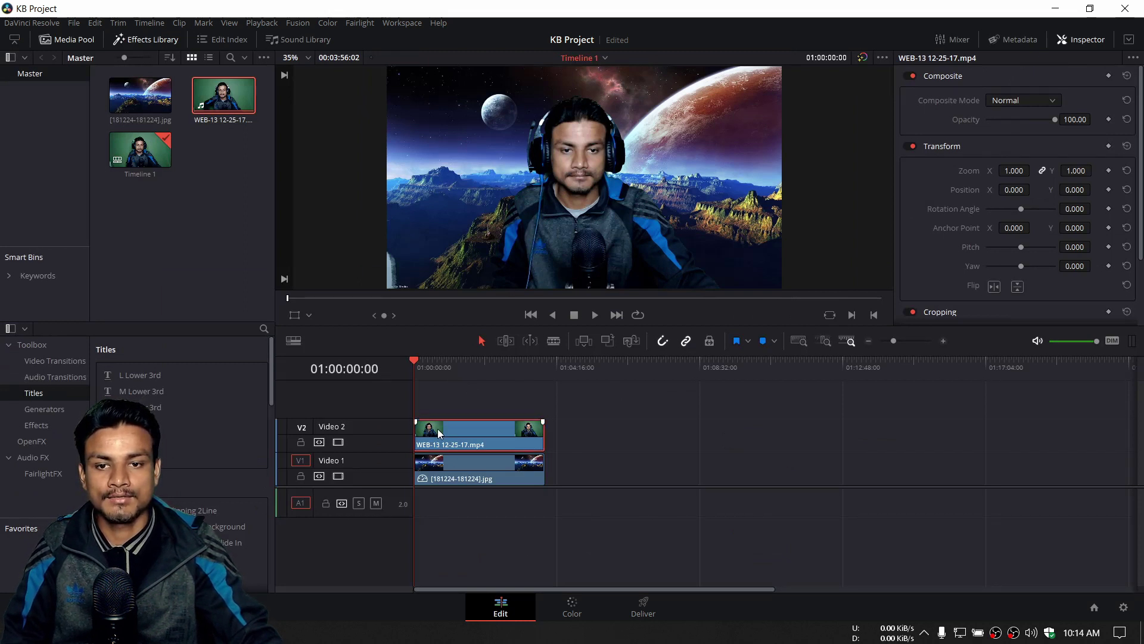
{"action": "left_click", "coordinate": [296, 315]}
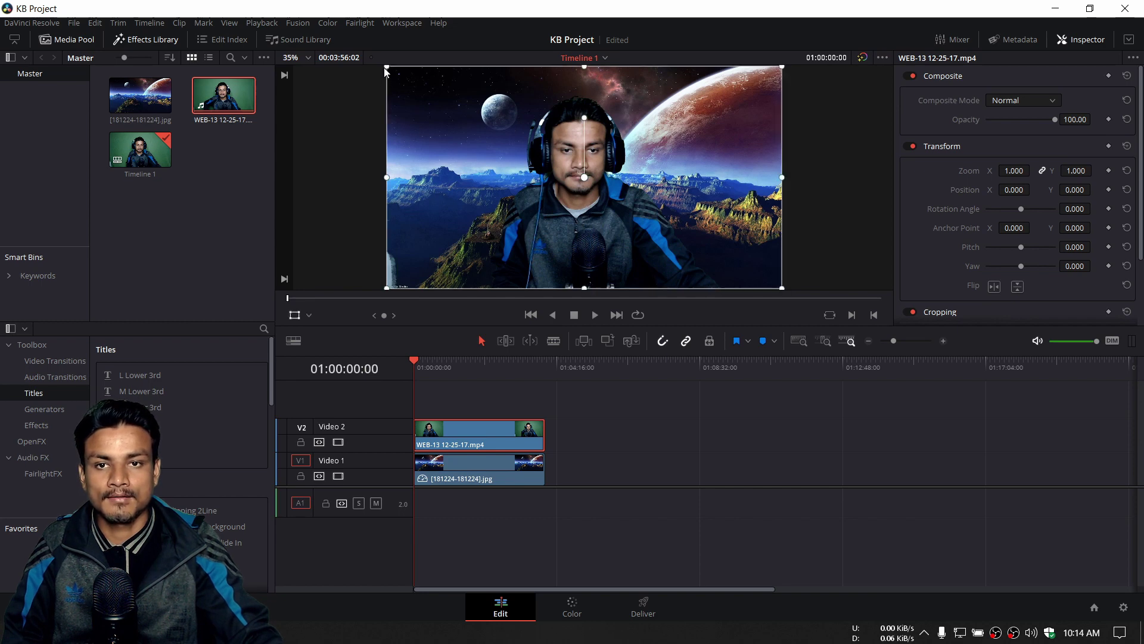
{"action": "left_click_drag", "start_coordinate": [384, 67], "coordinate": [346, 89]}
{"action": "left_click", "coordinate": [458, 475]}
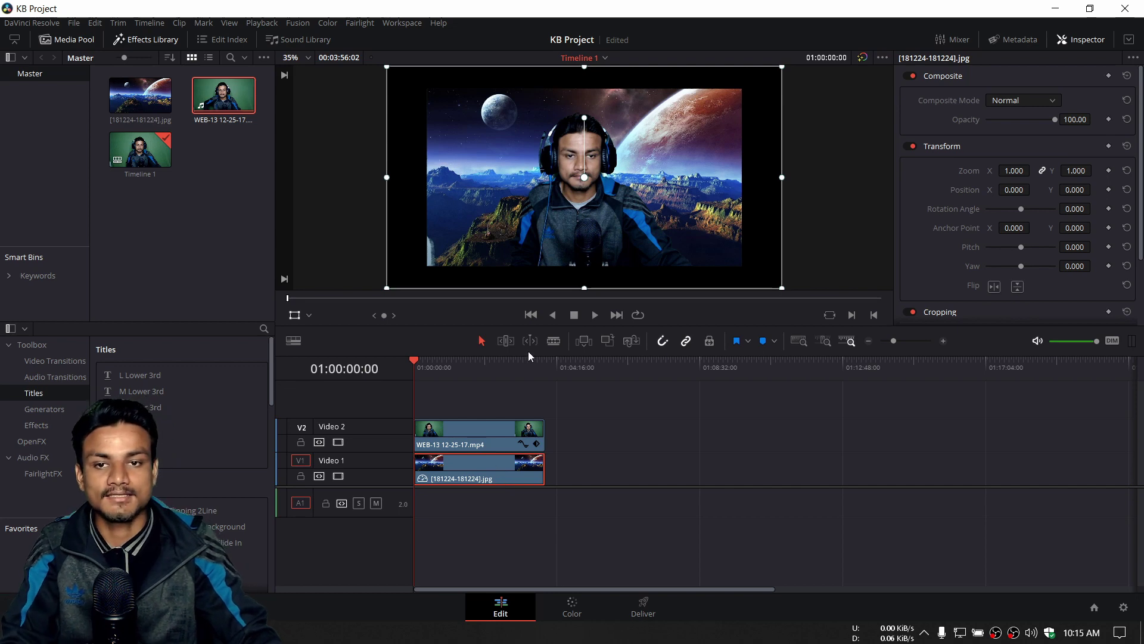
- Activate a rectangular linear window on node 01 of the webcam clip in the Color page
{"action": "left_click", "coordinate": [574, 614]}
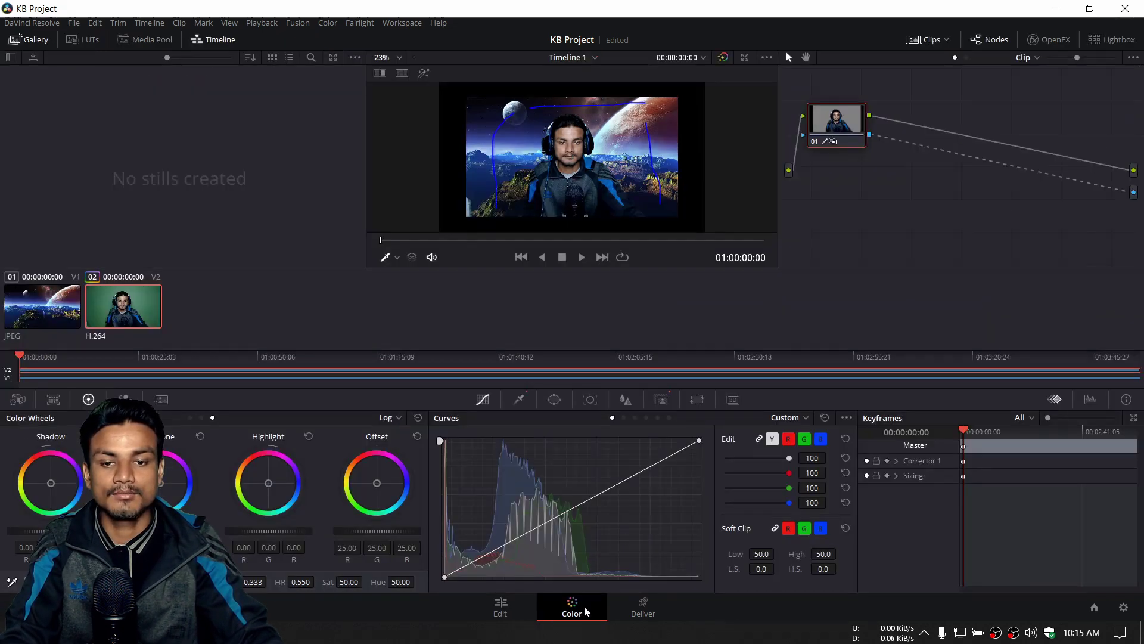
{"action": "left_click", "coordinate": [554, 401]}
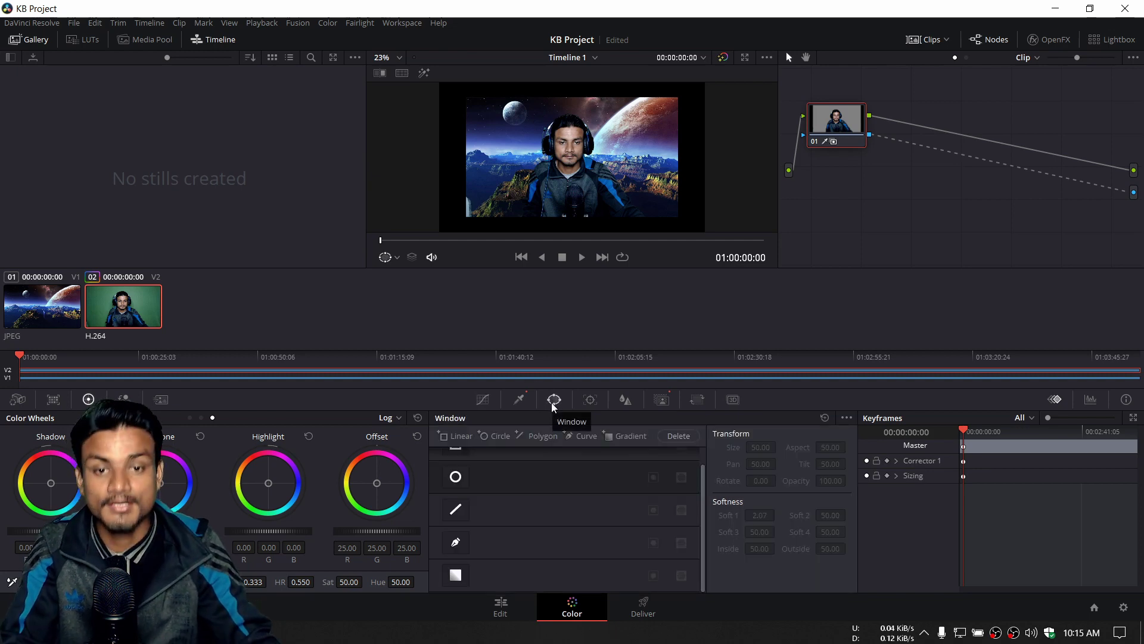
{"action": "scroll", "coordinate": [524, 462], "scroll_direction": "up", "scroll_amount": 1}
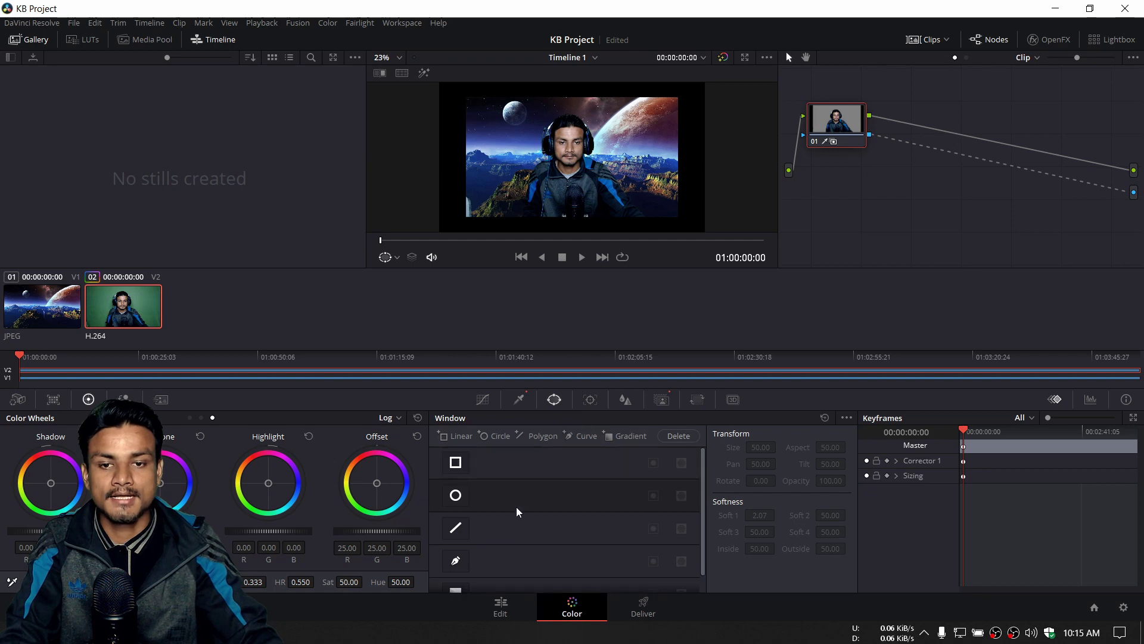
{"action": "left_click", "coordinate": [464, 466]}
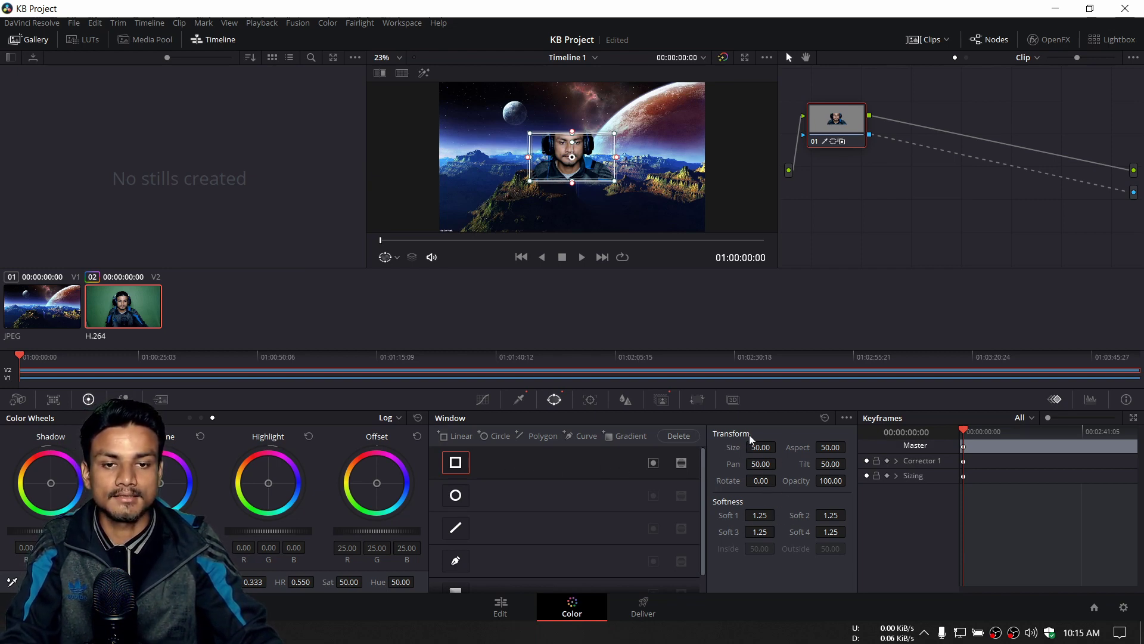
- Set the window's four softness values to 0.00 and enlarge it around the subject to about size 67.84 and aspect 46.22
{"action": "left_click_drag", "start_coordinate": [783, 515], "coordinate": [752, 533]}
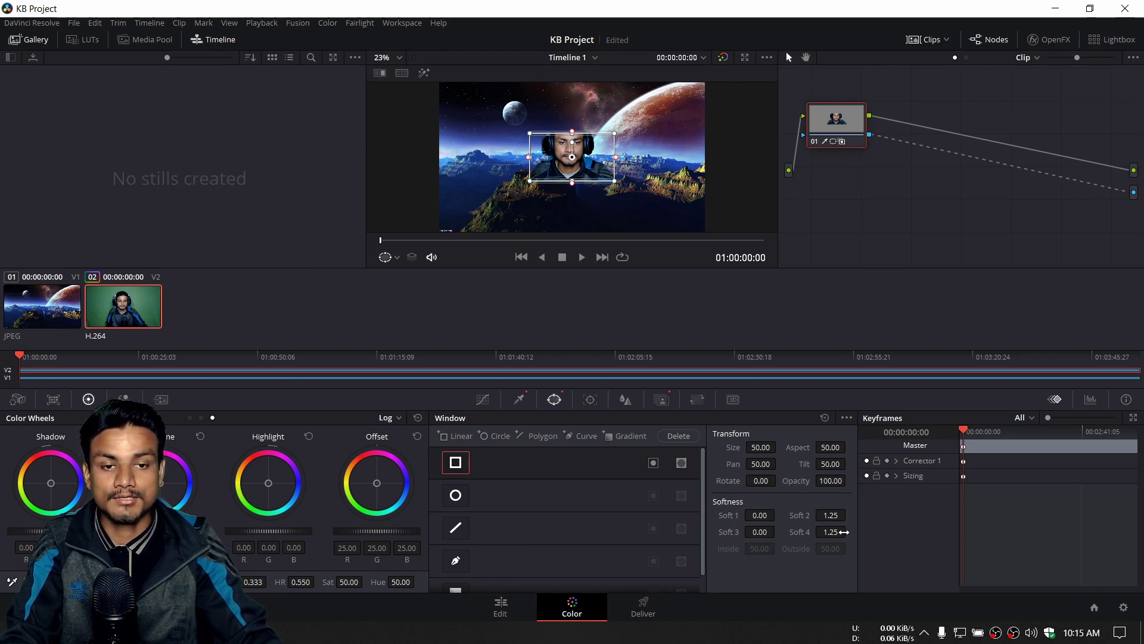
{"action": "left_click_drag", "start_coordinate": [844, 532], "coordinate": [817, 520]}
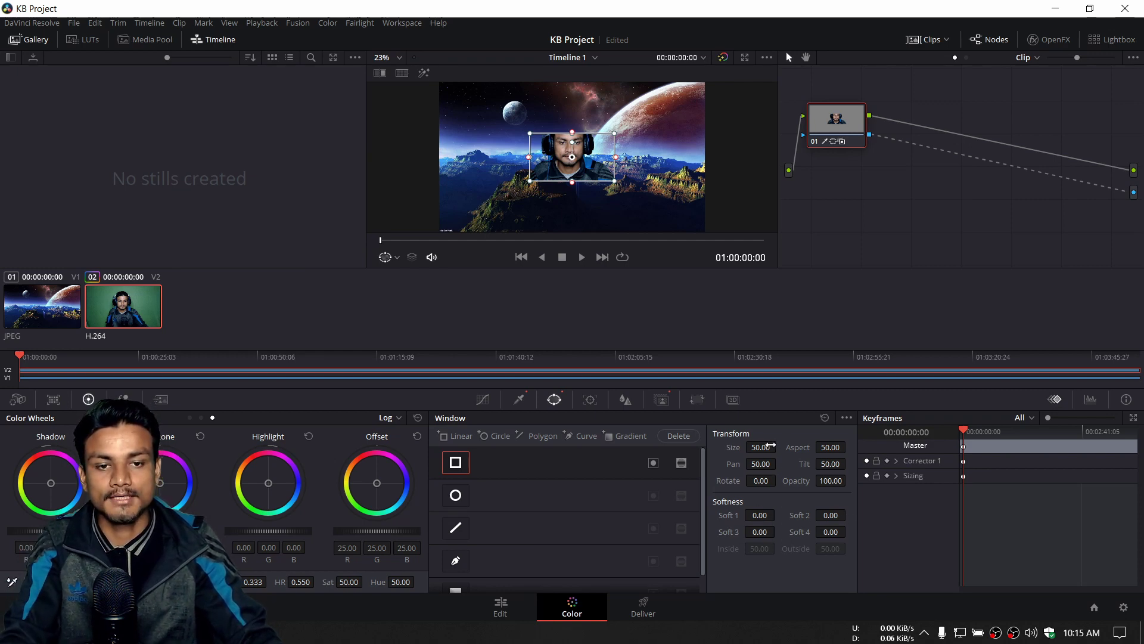
{"action": "left_click_drag", "start_coordinate": [771, 446], "coordinate": [852, 447]}
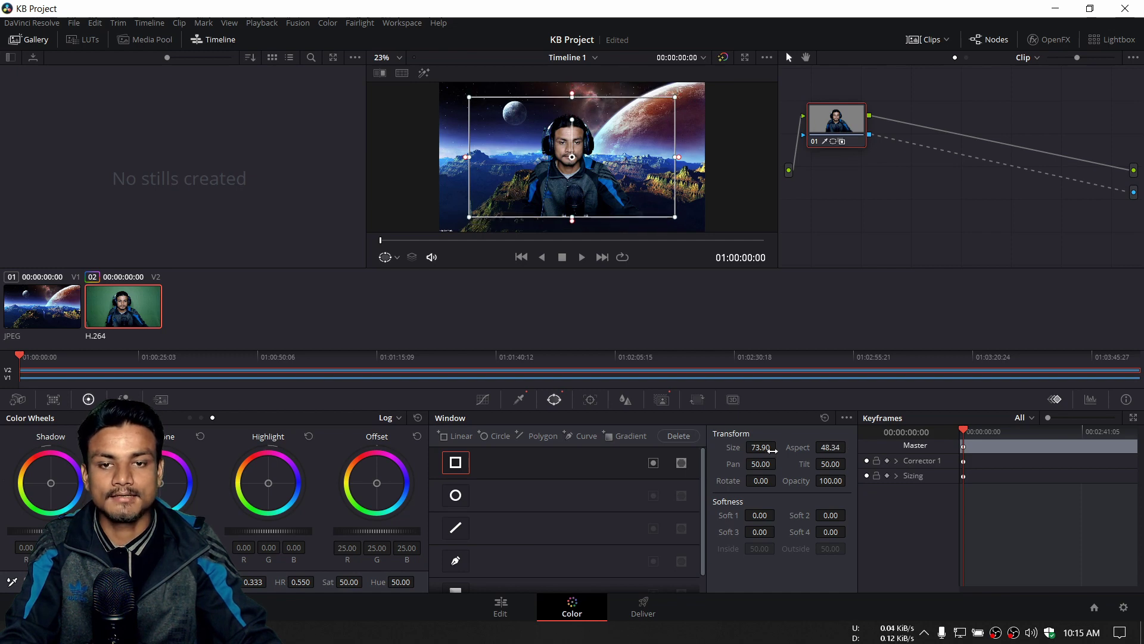
{"action": "left_click_drag", "start_coordinate": [772, 450], "coordinate": [829, 447]}
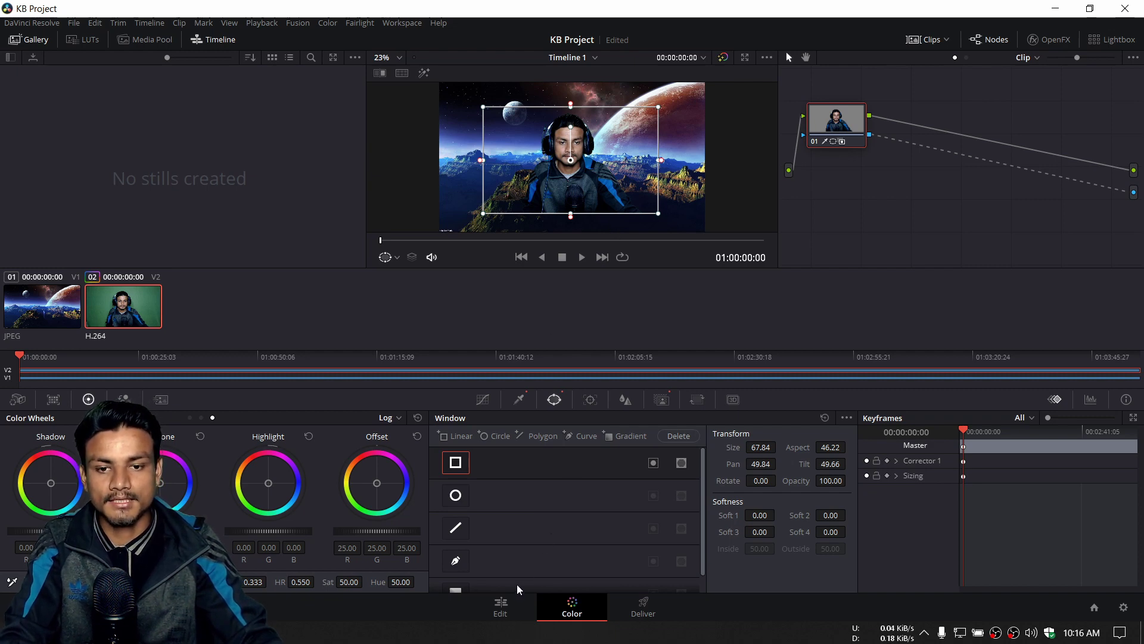
- Scale the webcam clip to about 0.485 zoom and move it to the frame's lower-right corner, at about X 692, Y -316
{"action": "left_click", "coordinate": [501, 606]}
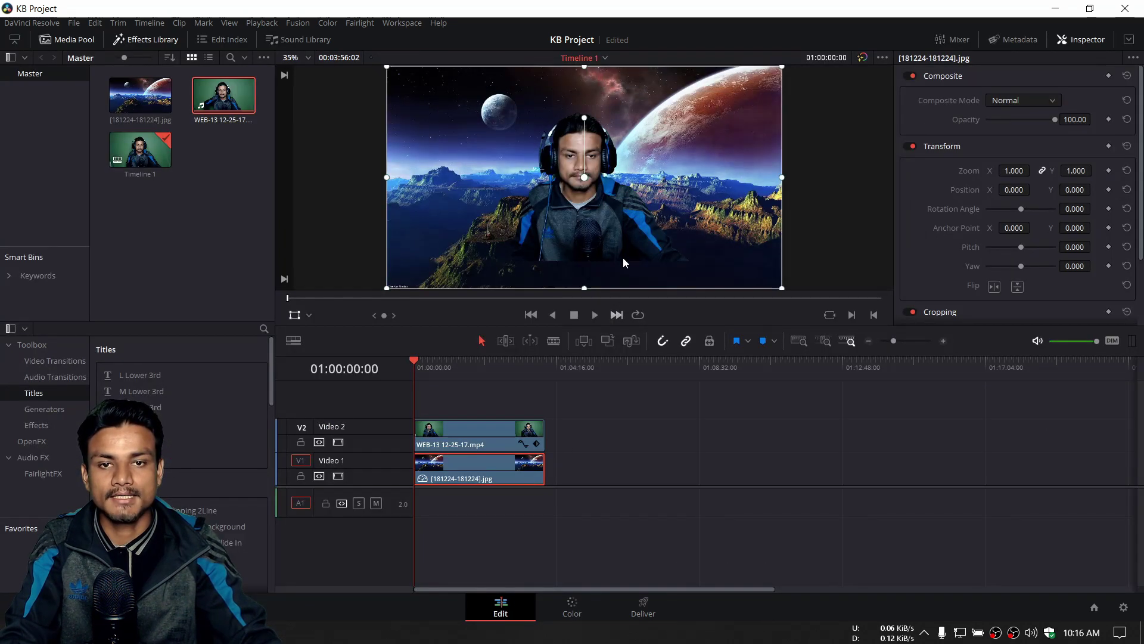
{"action": "left_click", "coordinate": [469, 440]}
{"action": "left_click_drag", "start_coordinate": [741, 265], "coordinate": [680, 231]}
{"action": "left_click_drag", "start_coordinate": [621, 209], "coordinate": [760, 269]}
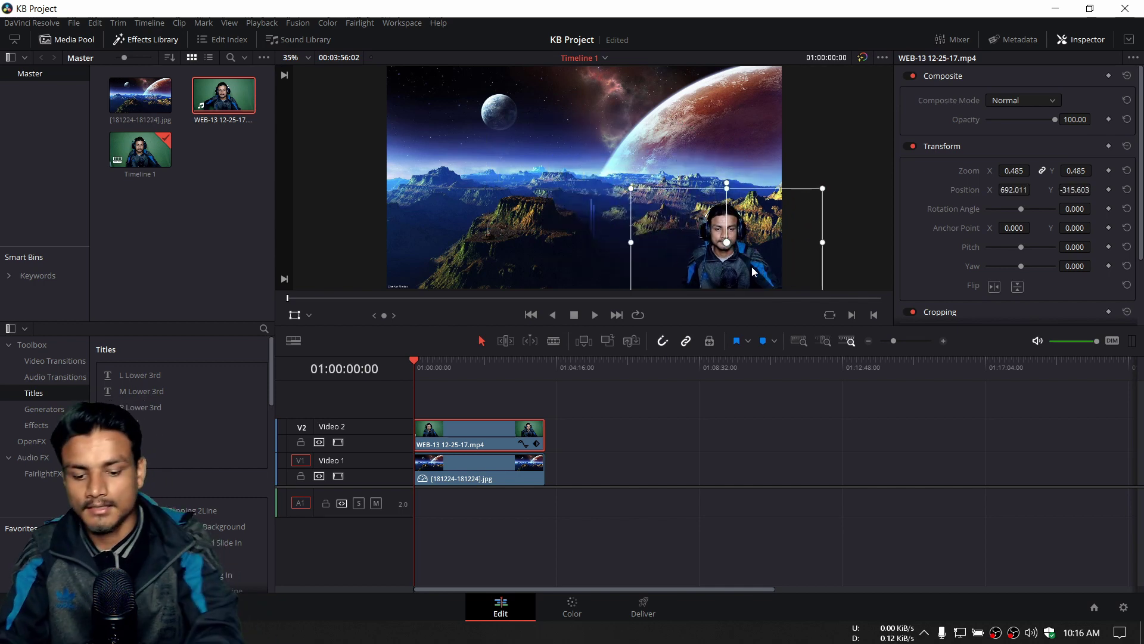
- Check the repositioned webcam overlay against the space background in full screen
{"action": "key", "text": "p"}
{"action": "mouse_move", "coordinate": [983, 506]}
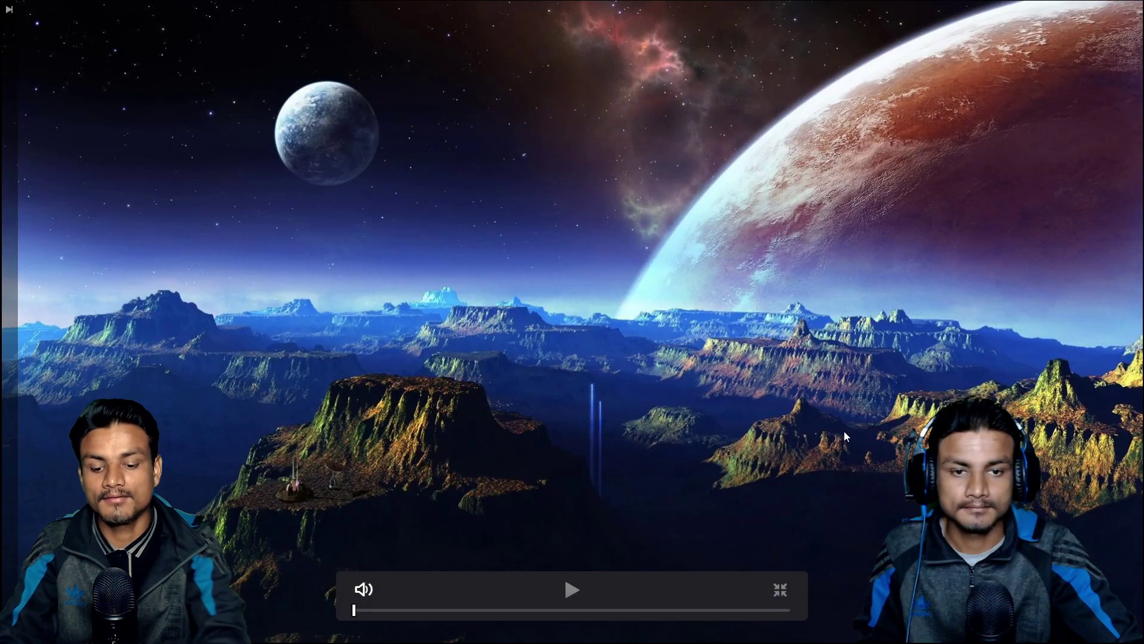
{"action": "key", "text": "Escape"}
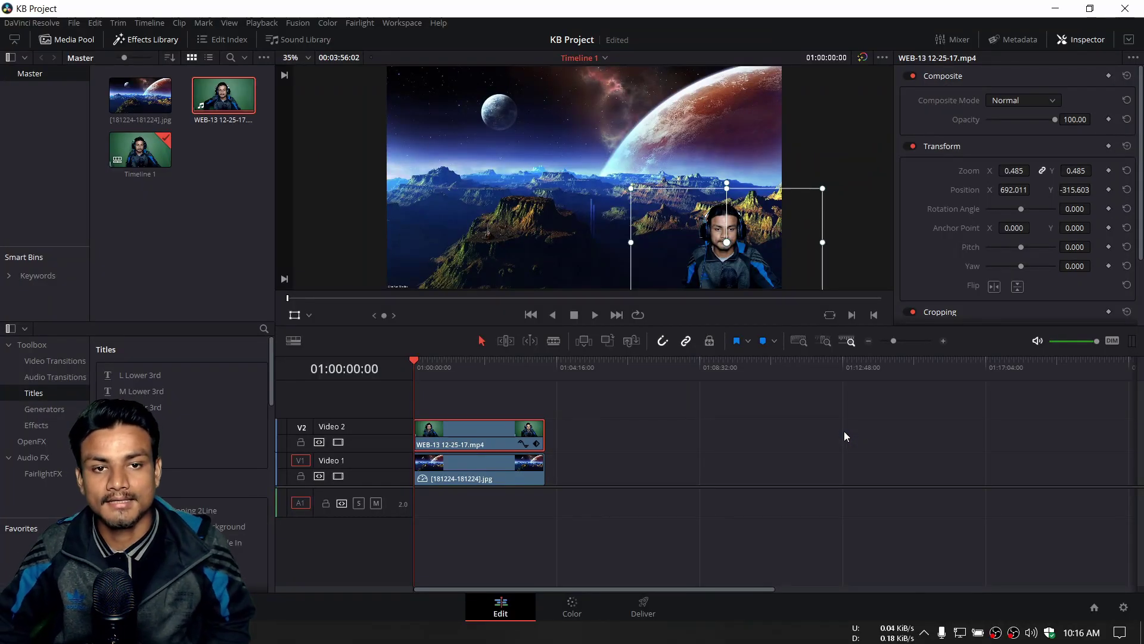